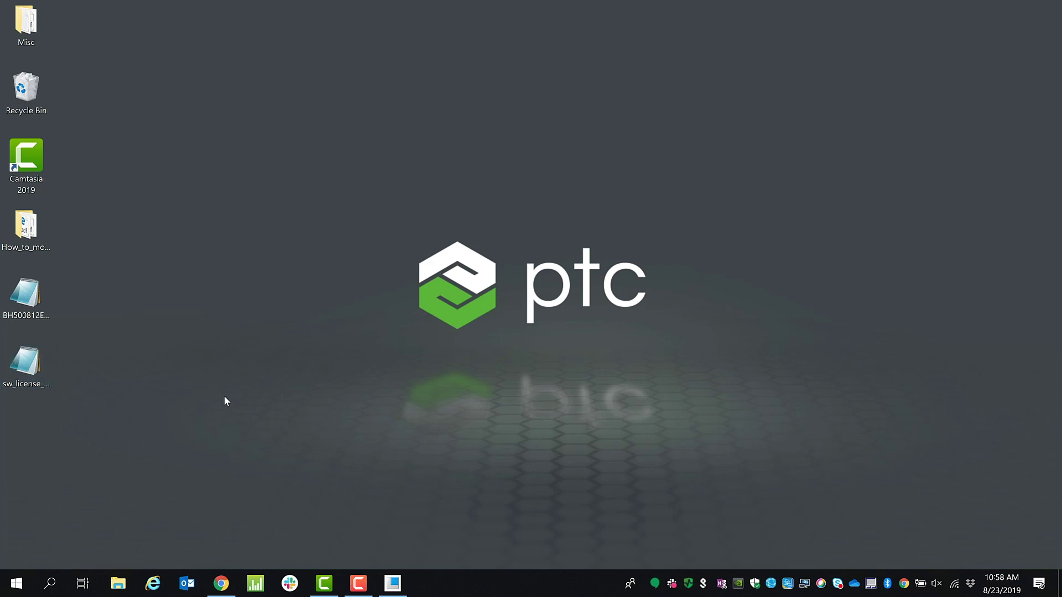
# Download and save the How To Model Almost Anything zip from the PTC Academic Student Resources section
pyautogui.click(222, 585)
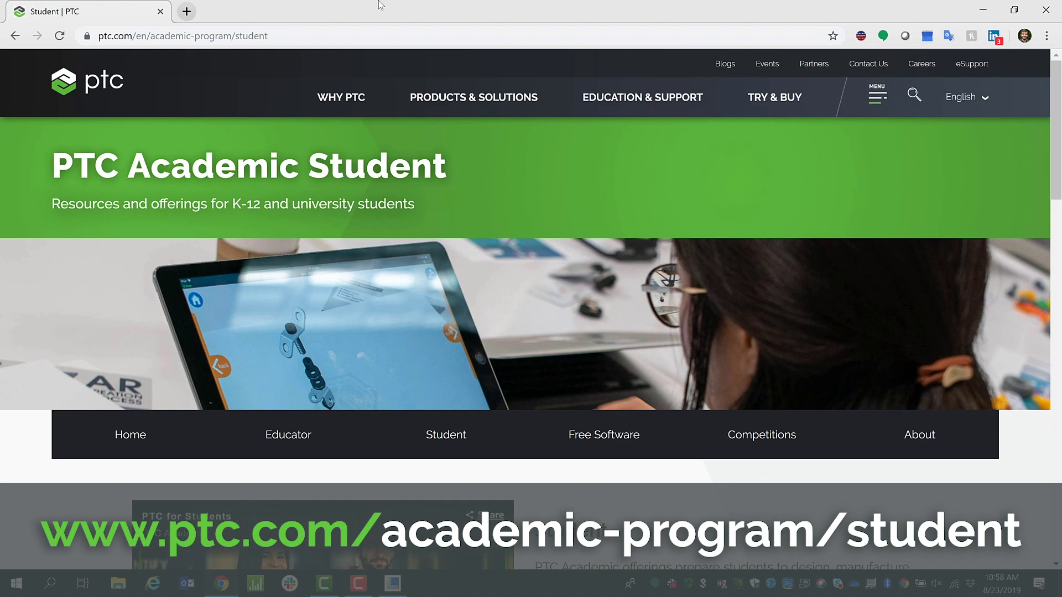
pyautogui.scroll(-1, 466, 171)
pyautogui.scroll(-5, 470, 188)
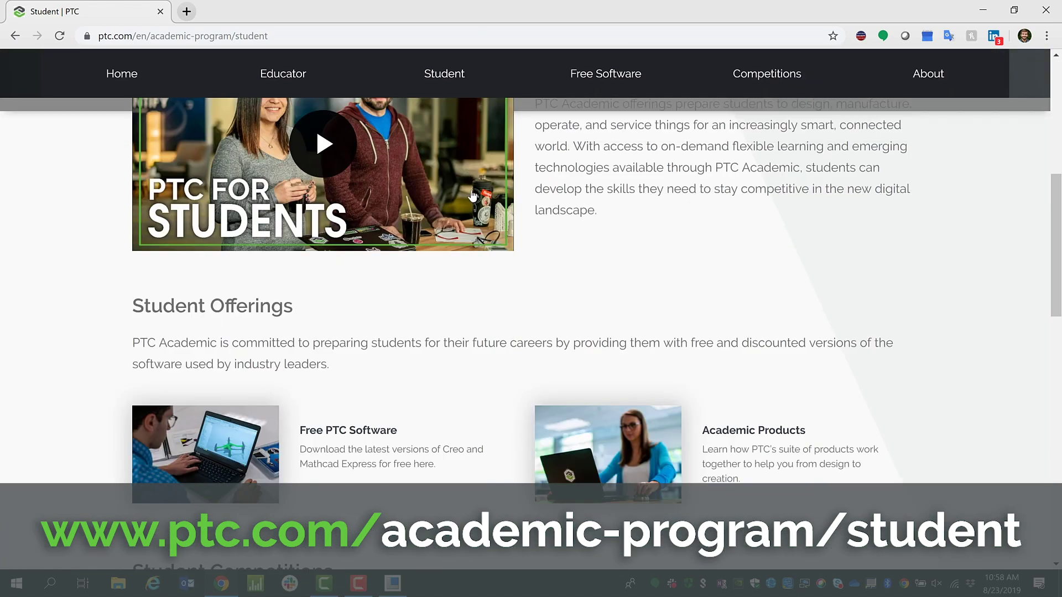
pyautogui.scroll(-4, 510, 247)
pyautogui.scroll(-1, 379, 299)
pyautogui.scroll(-5, 380, 299)
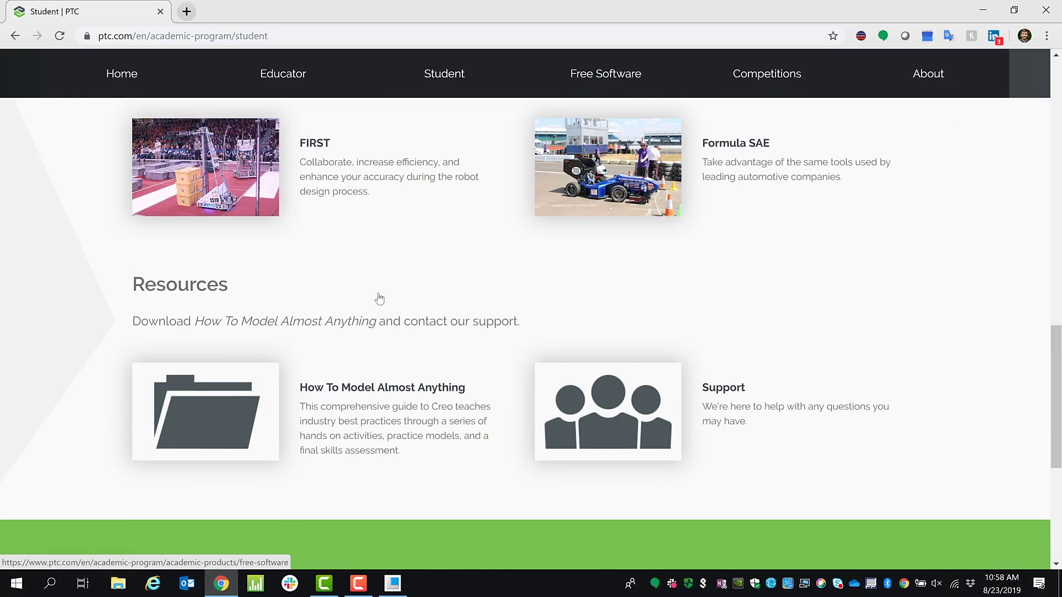
pyautogui.click(354, 422)
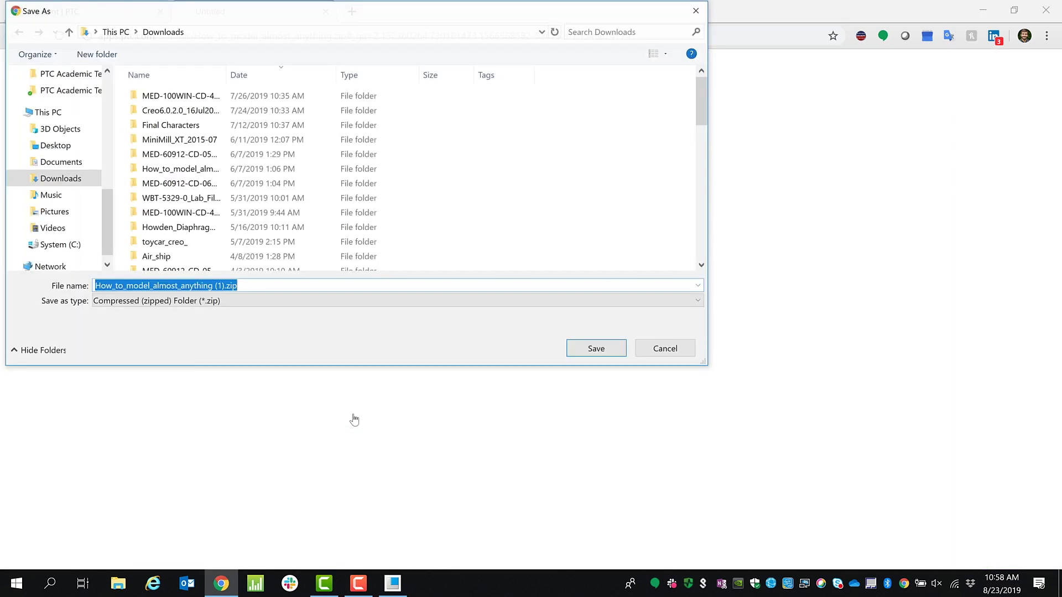
pyautogui.click(586, 349)
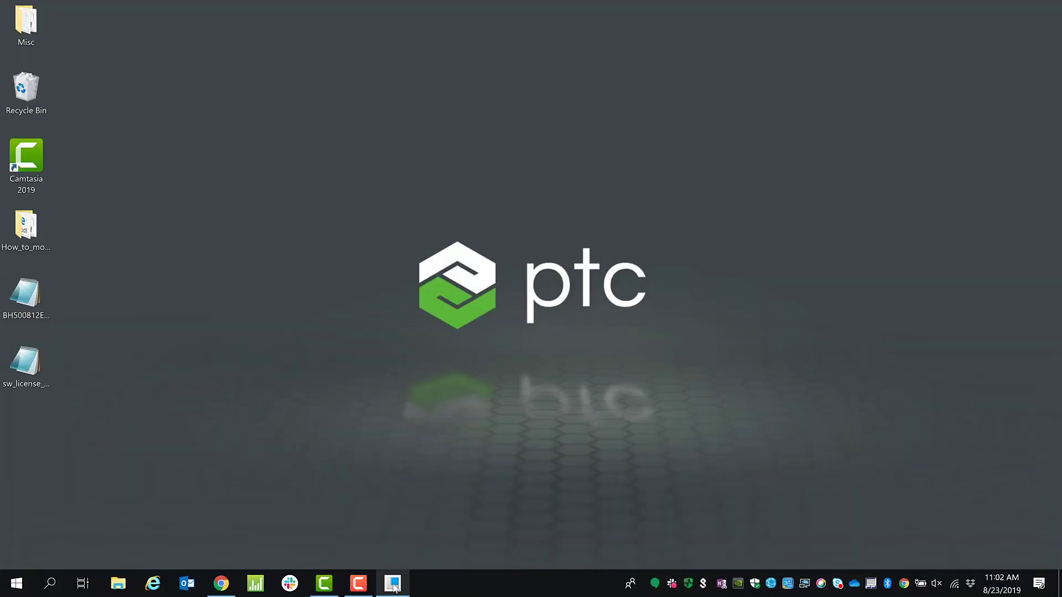
# Bring the Creo Parametric window to the front and start choosing a new working directory
pyautogui.click(394, 587)
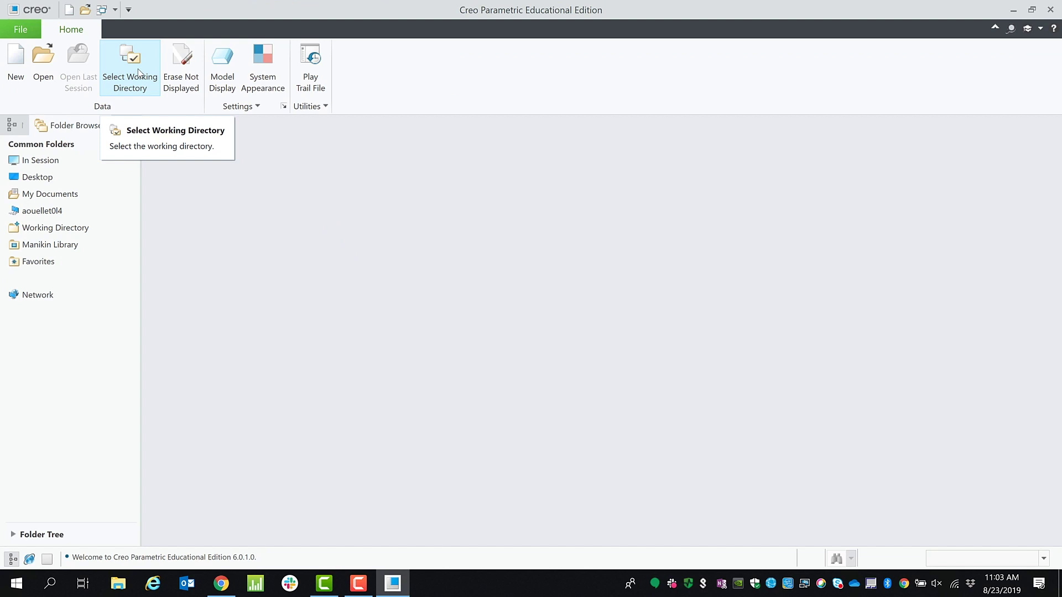
pyautogui.click(138, 72)
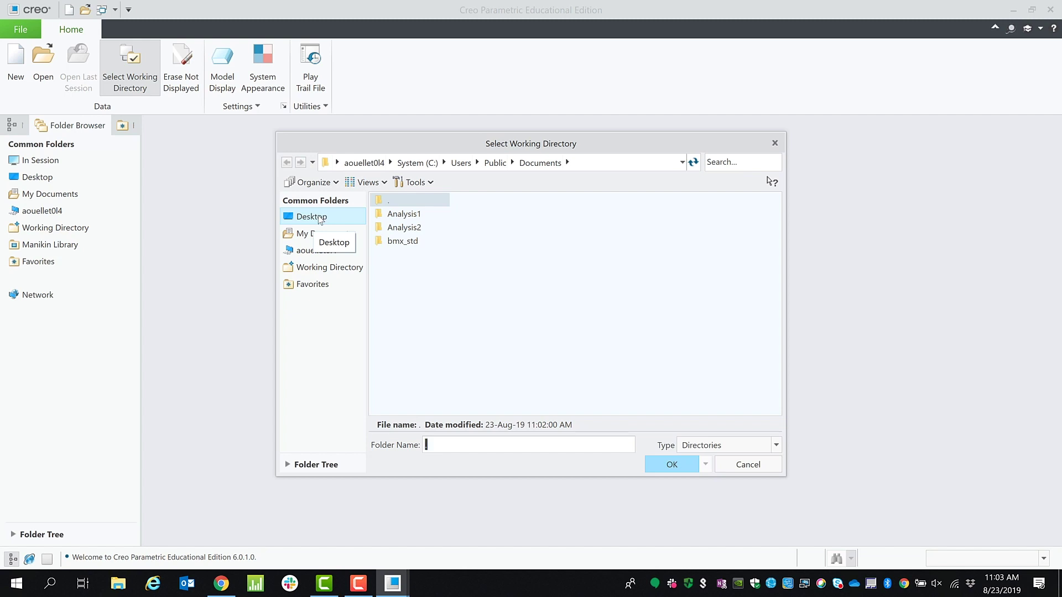
# Set the working directory to Desktop > How_to_model_almost_anything > Cool_Bike
pyautogui.click(320, 220)
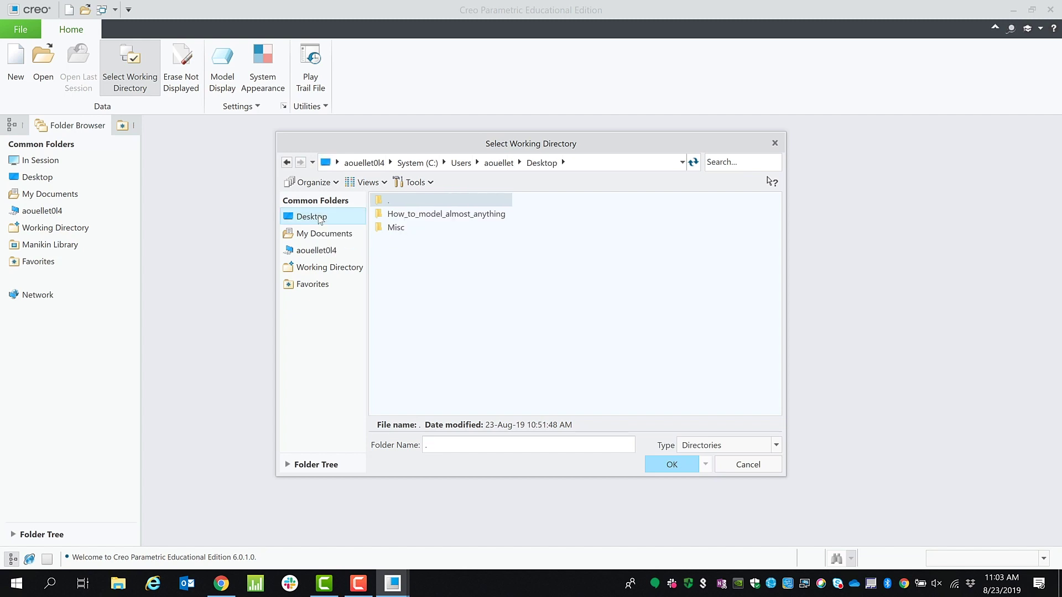
pyautogui.doubleClick(453, 215)
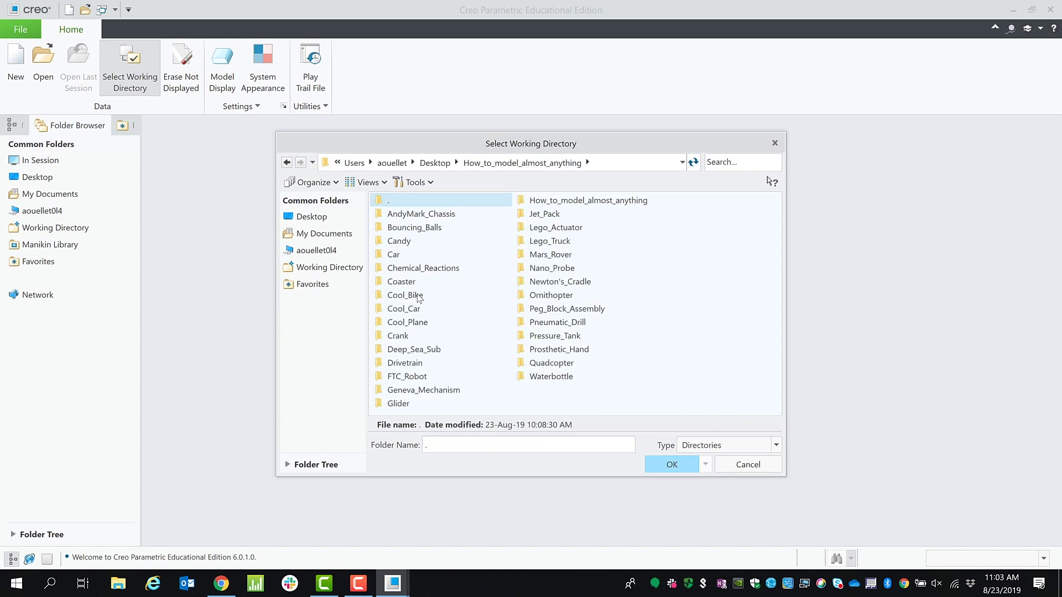
pyautogui.doubleClick(419, 295)
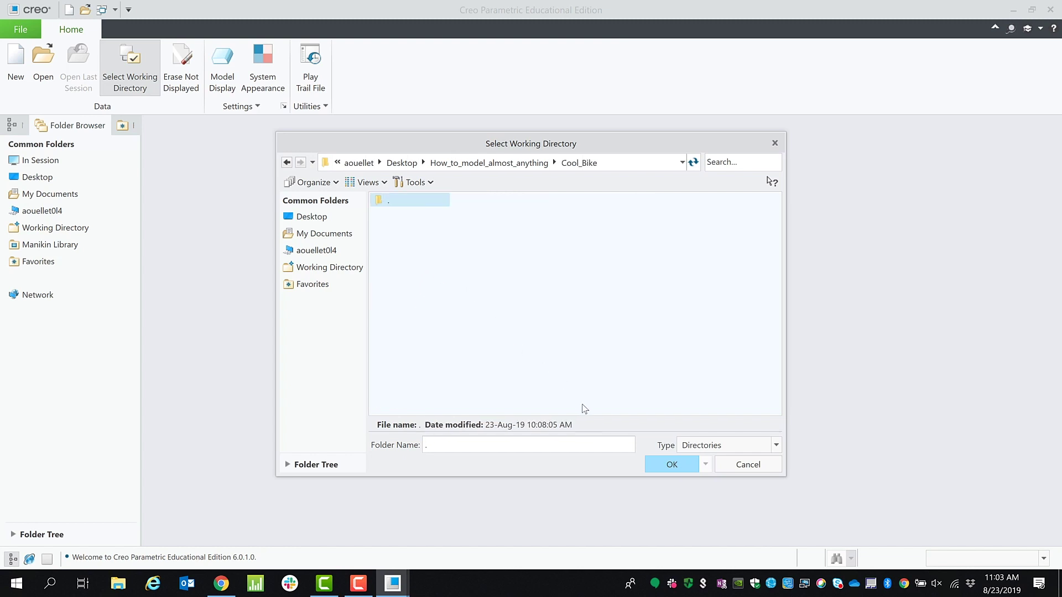
pyautogui.click(663, 469)
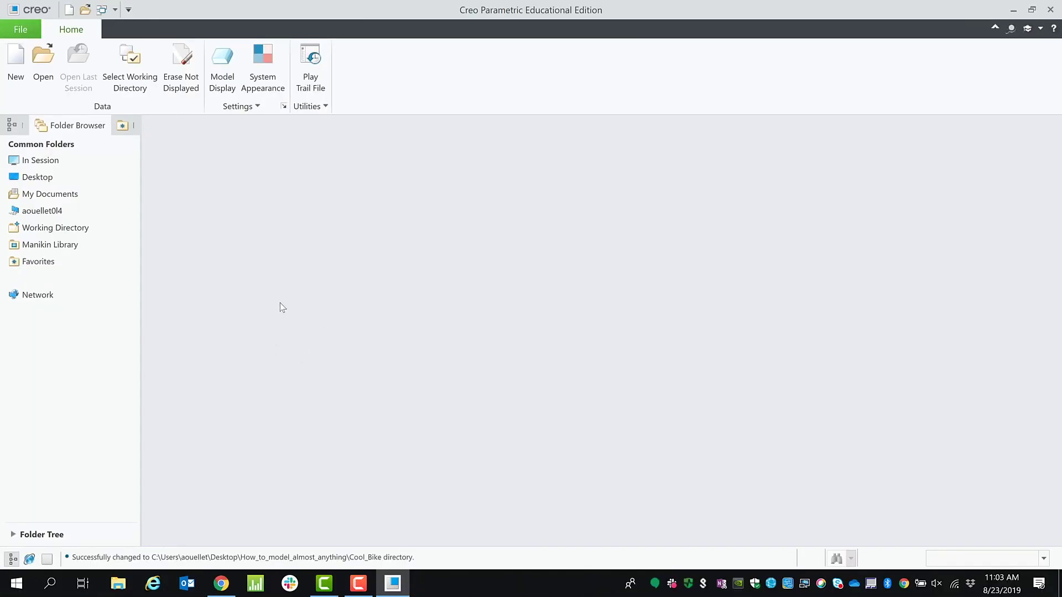
# Open cool_bike_top_assembly.asm from the Cool_Bike working directory
pyautogui.click(43, 61)
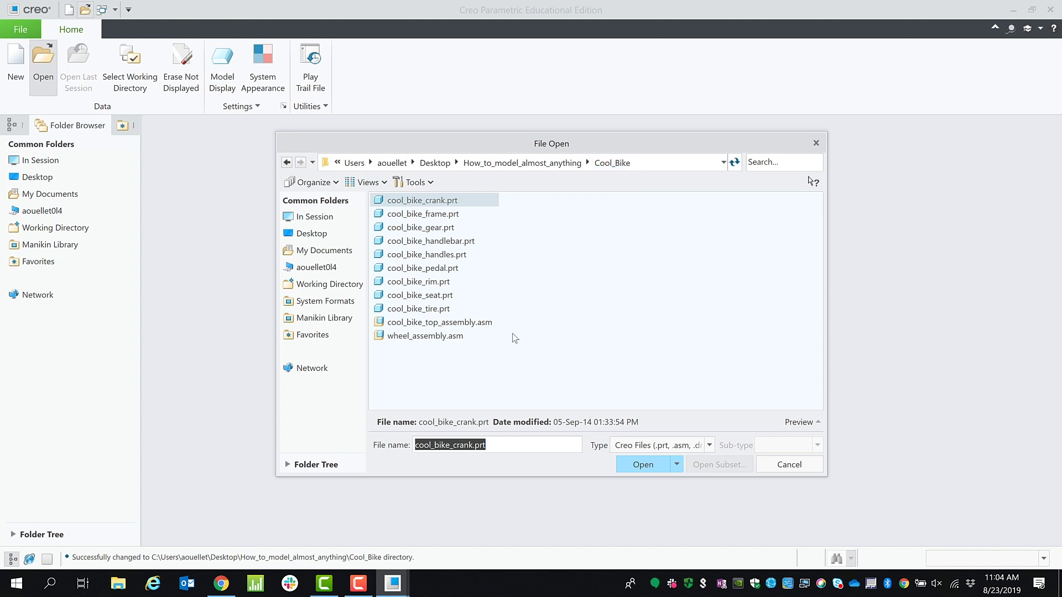
pyautogui.click(472, 324)
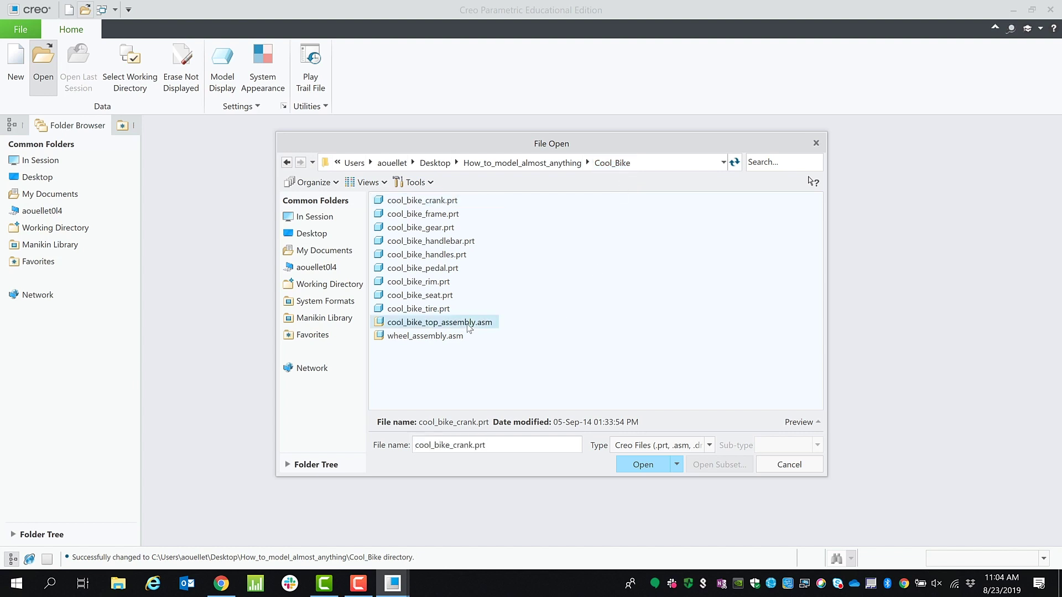
pyautogui.doubleClick(435, 325)
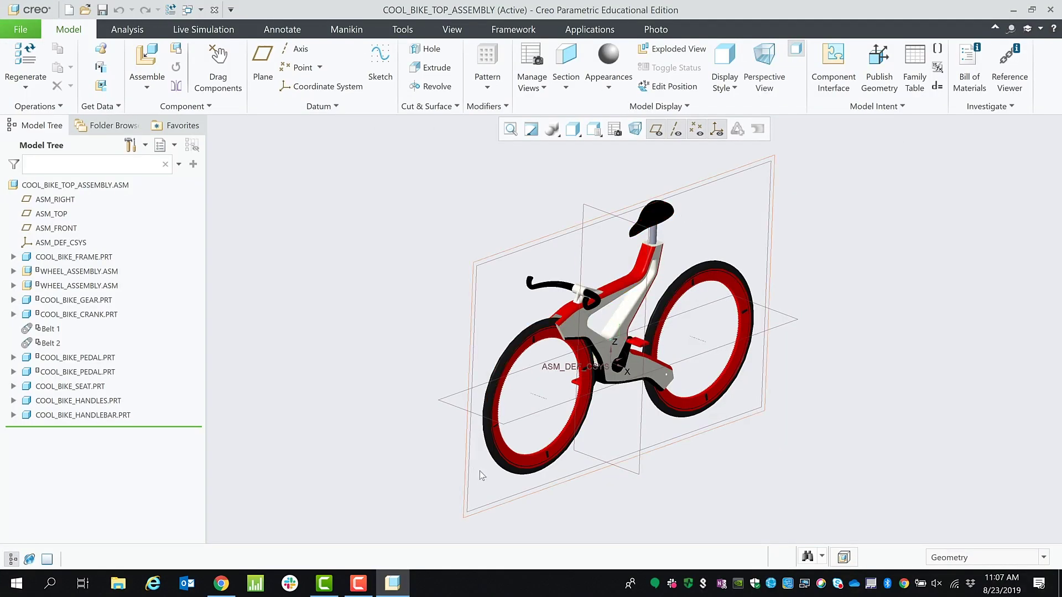
# Zoom in, select the bike frame in the graphics window, then clear the selection
pyautogui.scroll(-2, 622, 319)
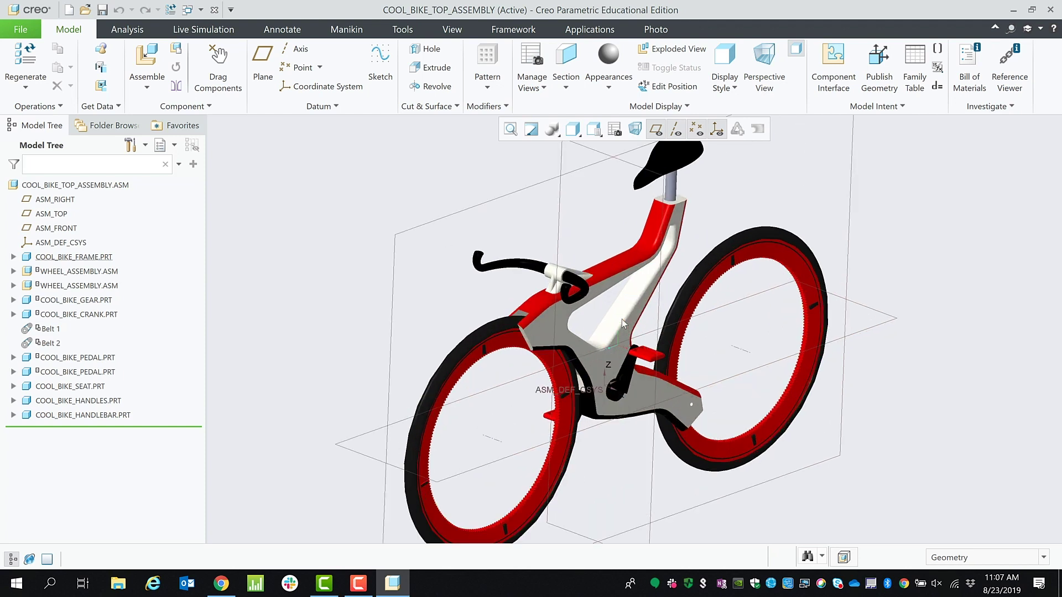
pyautogui.click(618, 314)
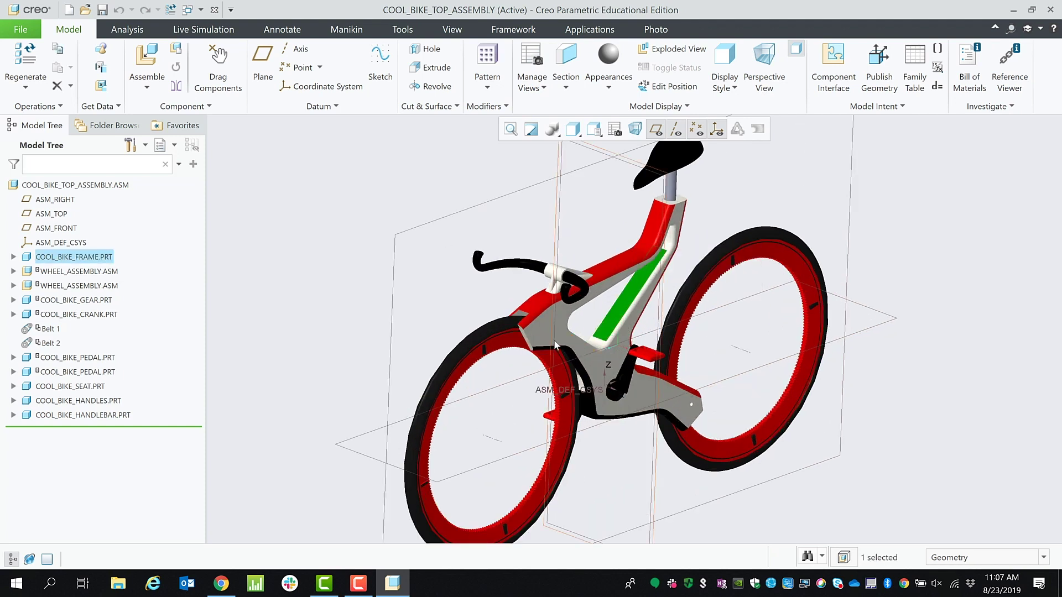
pyautogui.click(542, 331)
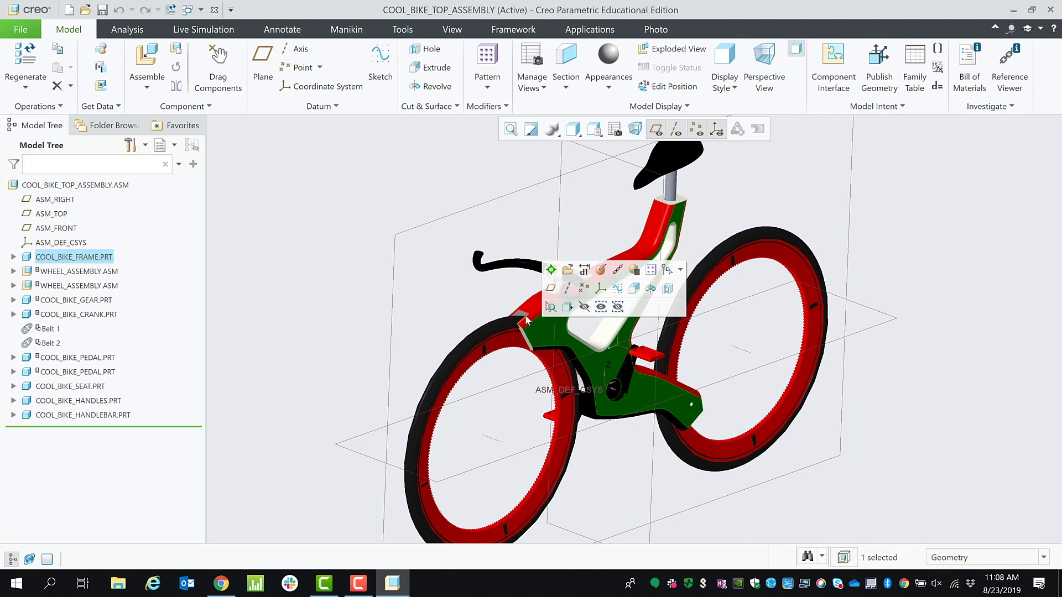
pyautogui.click(487, 299)
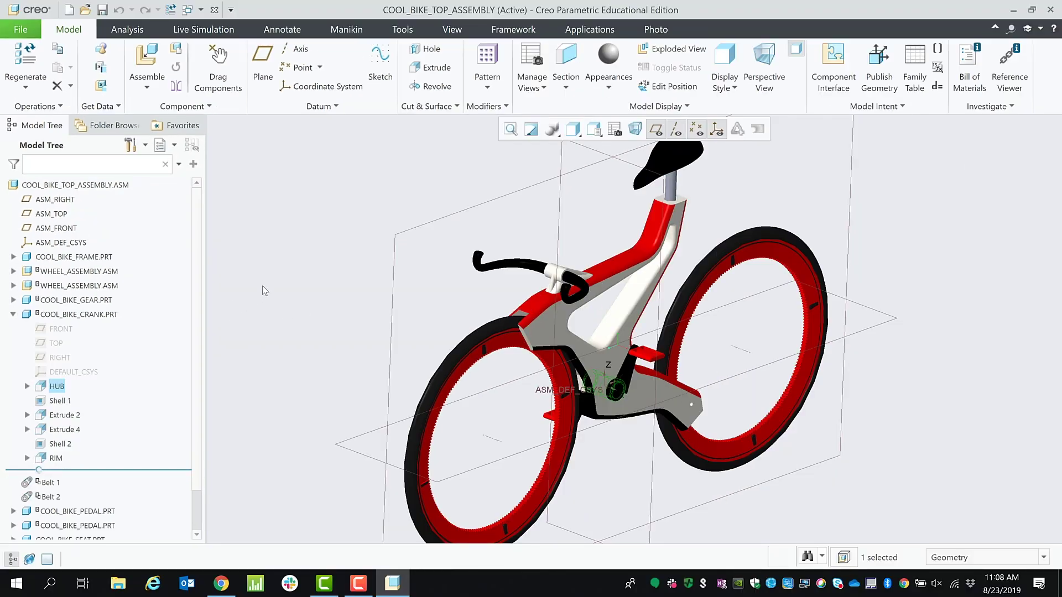
# Highlight COOL_BIKE_FRAME, WHEEL_ASSEMBLY, COOL_BIKE_CRANK, then its HUB, Shell 1, Extrude 2 and Extrude 4 features
pyautogui.click(83, 260)
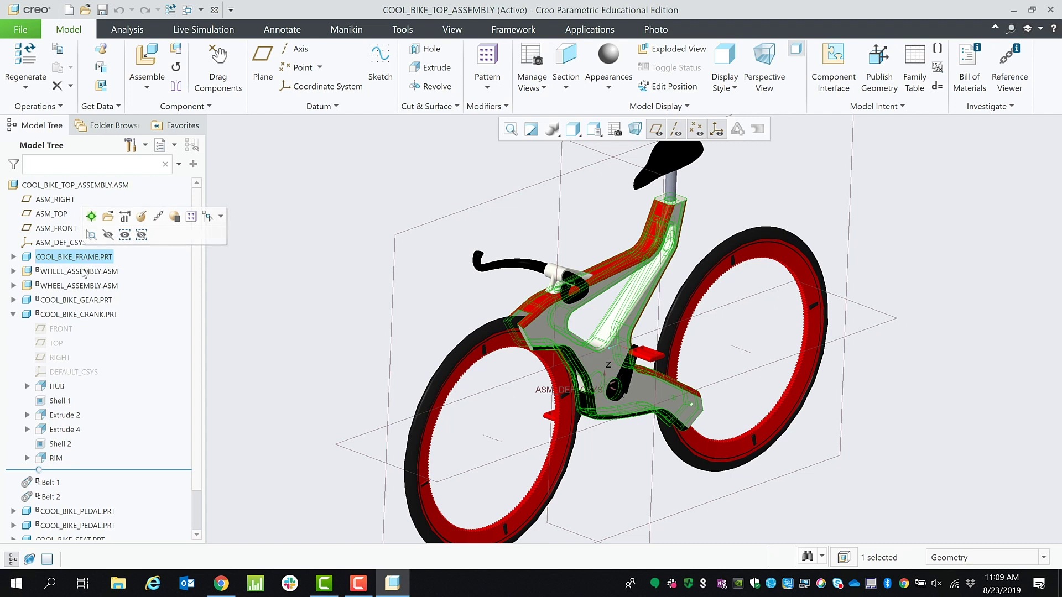
pyautogui.click(82, 271)
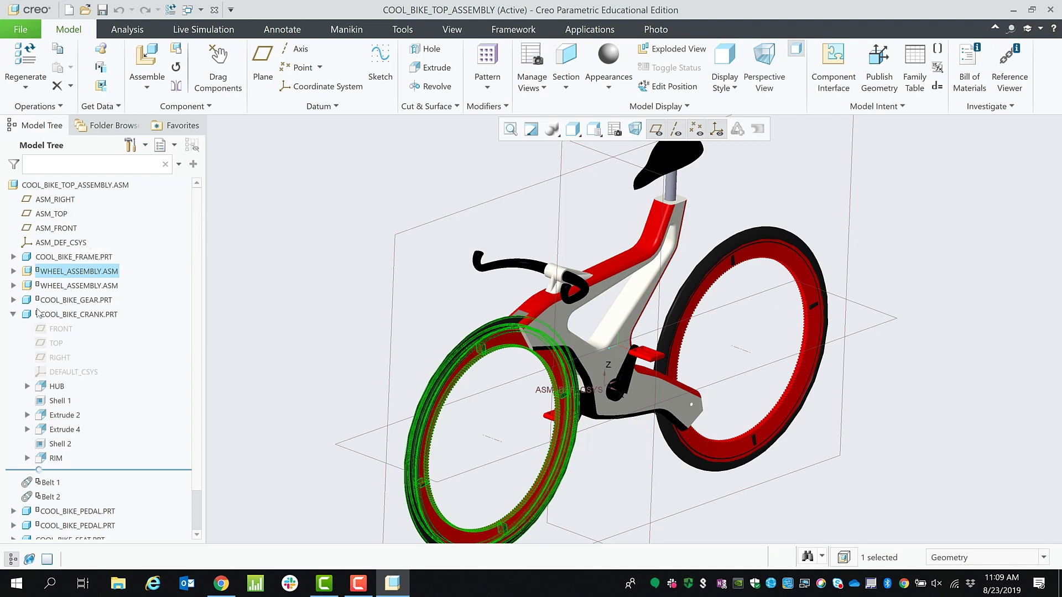
pyautogui.click(54, 316)
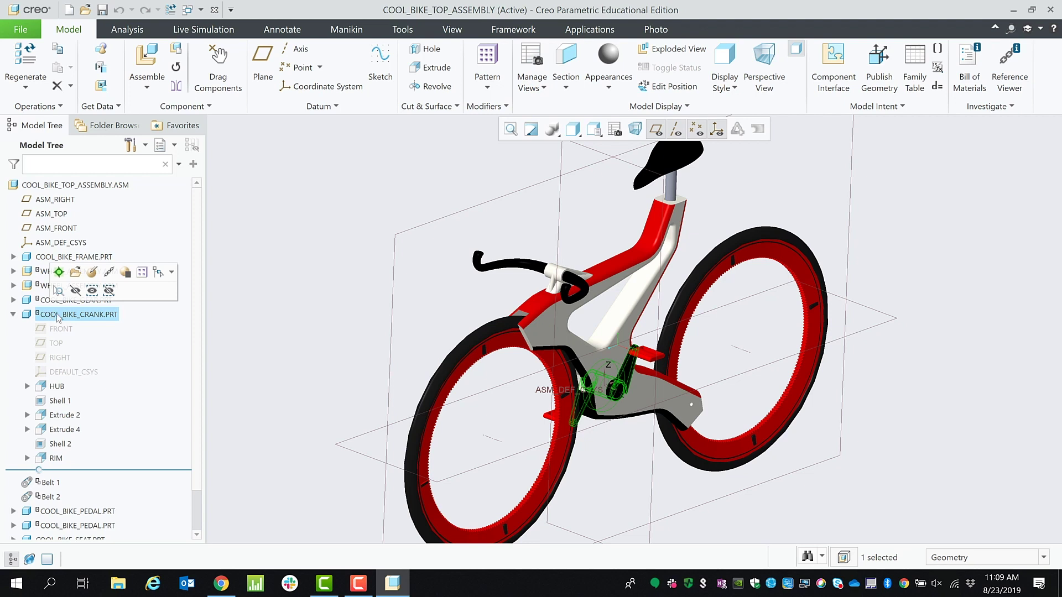
pyautogui.click(56, 386)
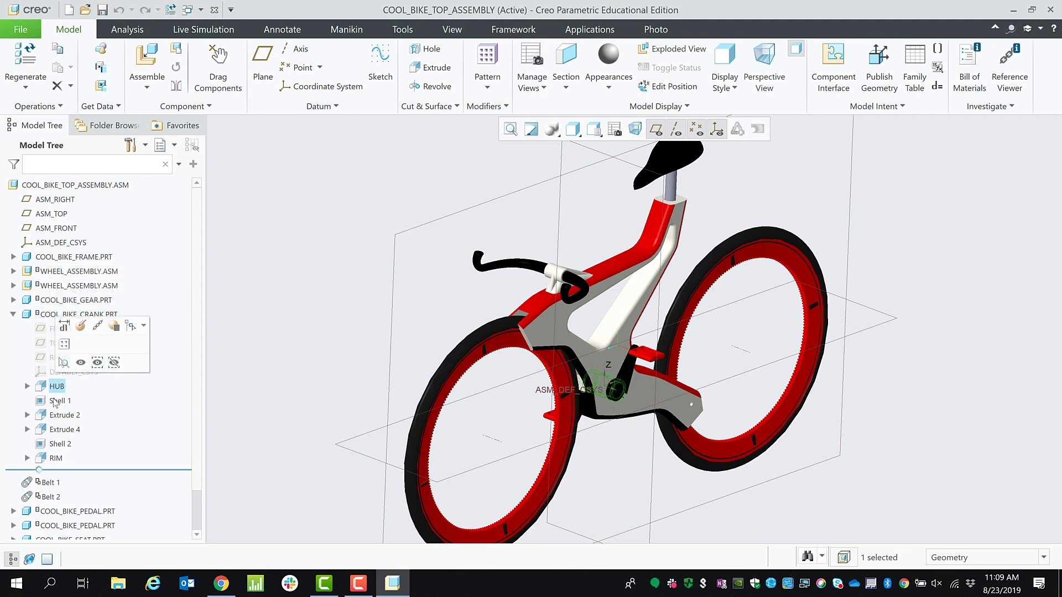
pyautogui.click(54, 401)
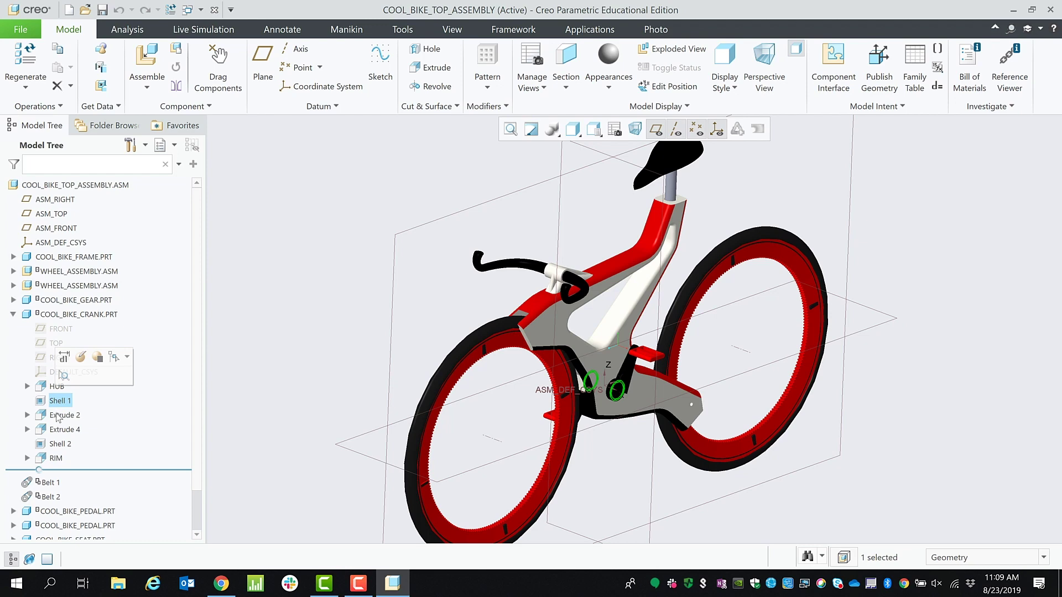
pyautogui.click(61, 417)
pyautogui.click(61, 430)
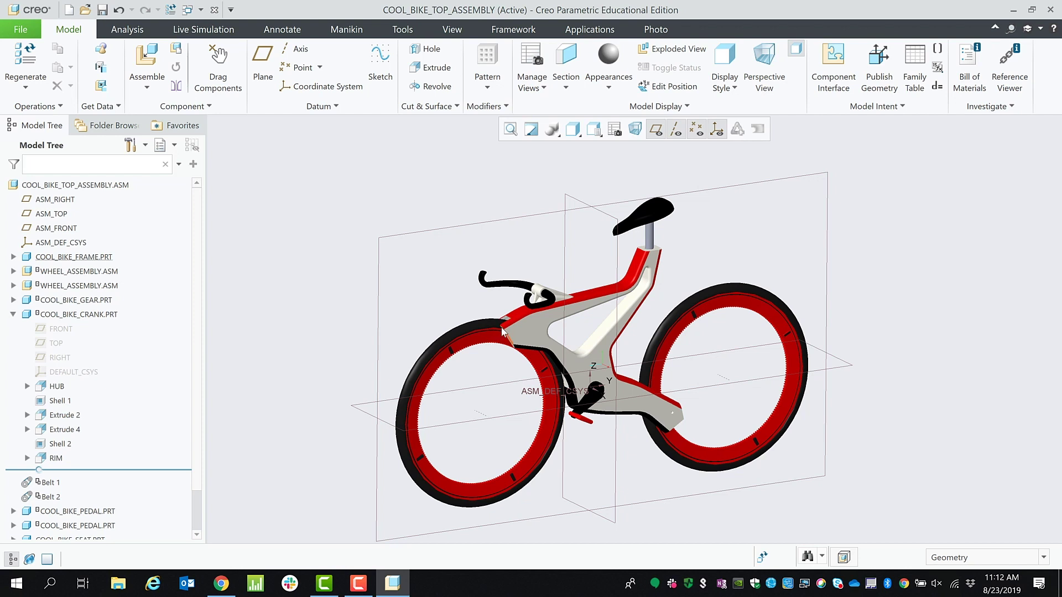
# Select the frame, front rim, tire and front wheel assembly on the model, then clear the selection
pyautogui.click(534, 327)
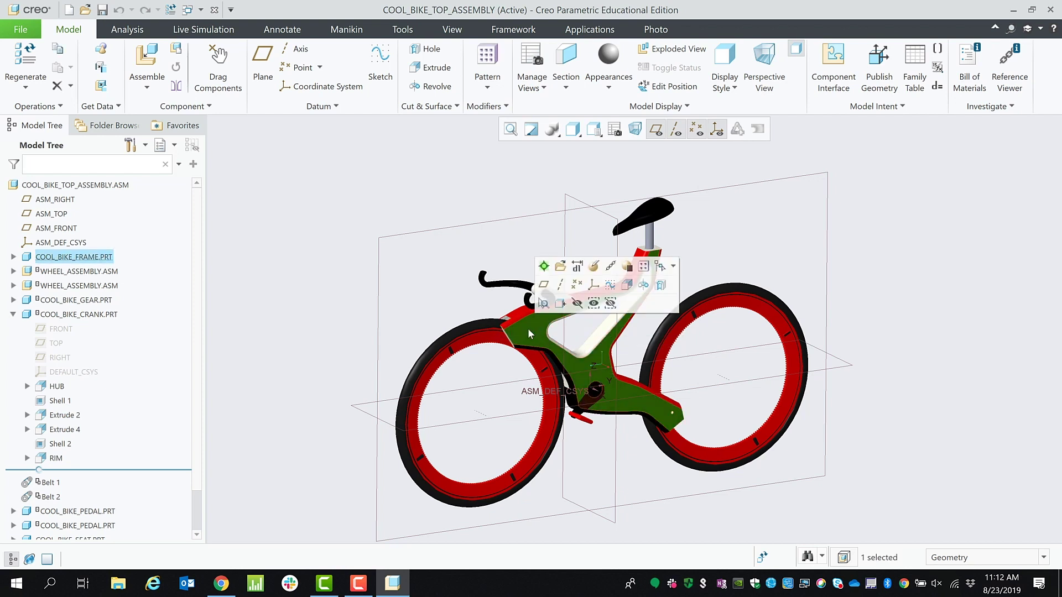
pyautogui.click(489, 340)
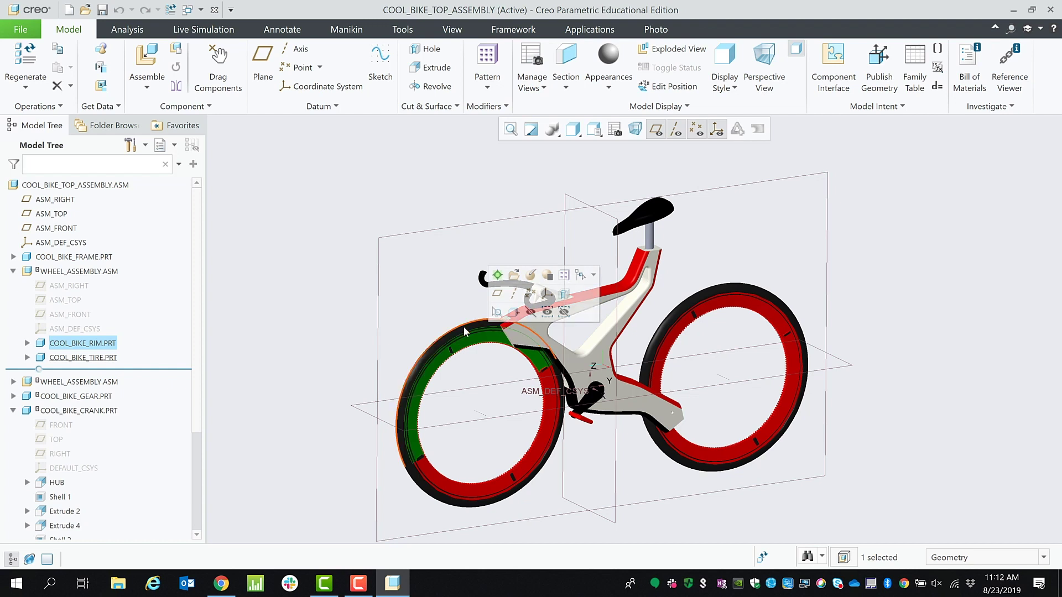
pyautogui.click(464, 327)
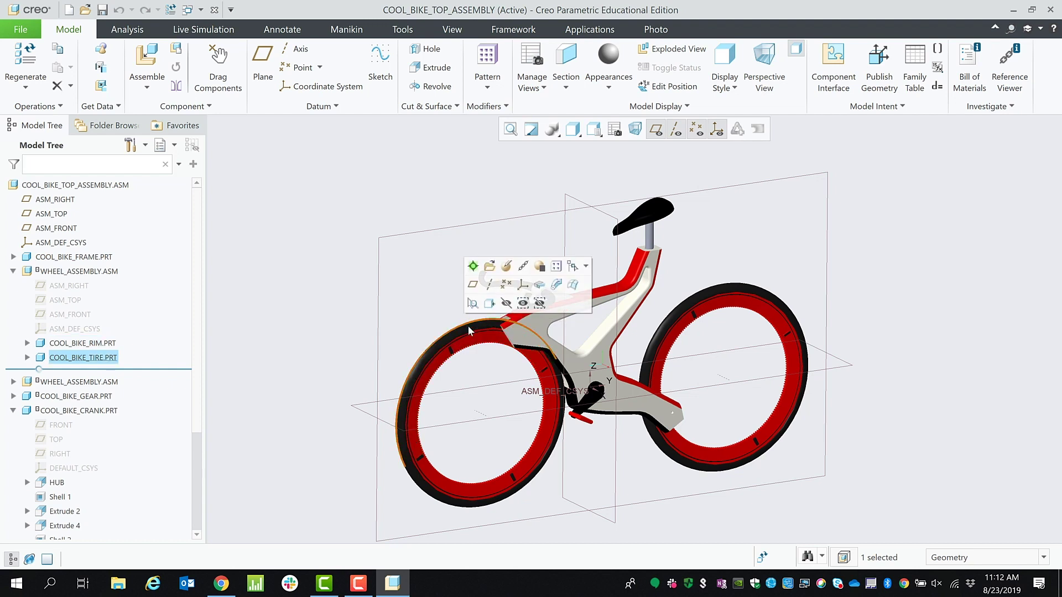
pyautogui.click(610, 382)
pyautogui.scroll(-2, 610, 381)
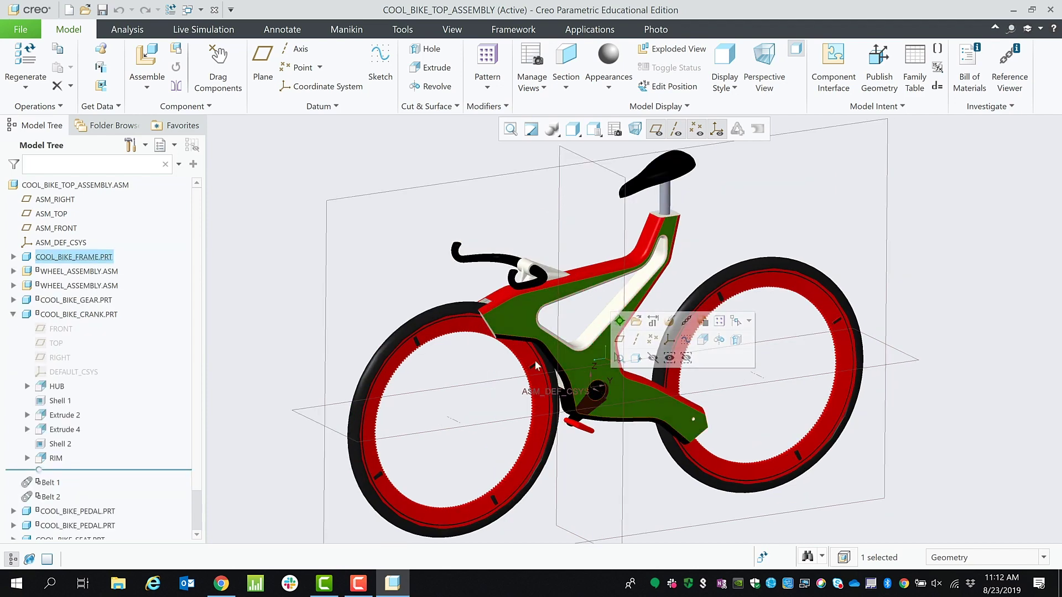
pyautogui.click(526, 357)
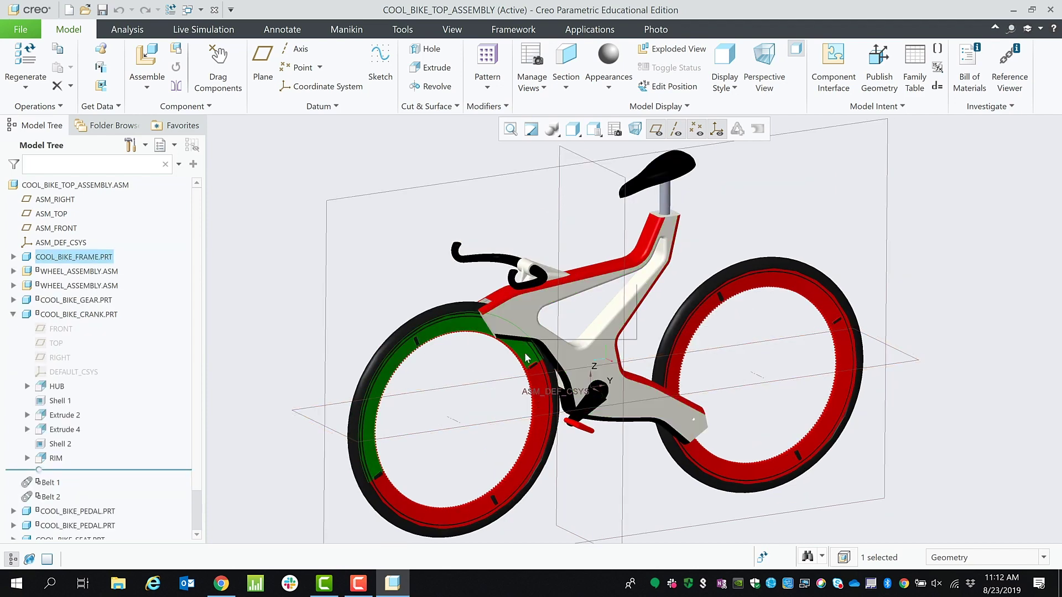
pyautogui.click(487, 379)
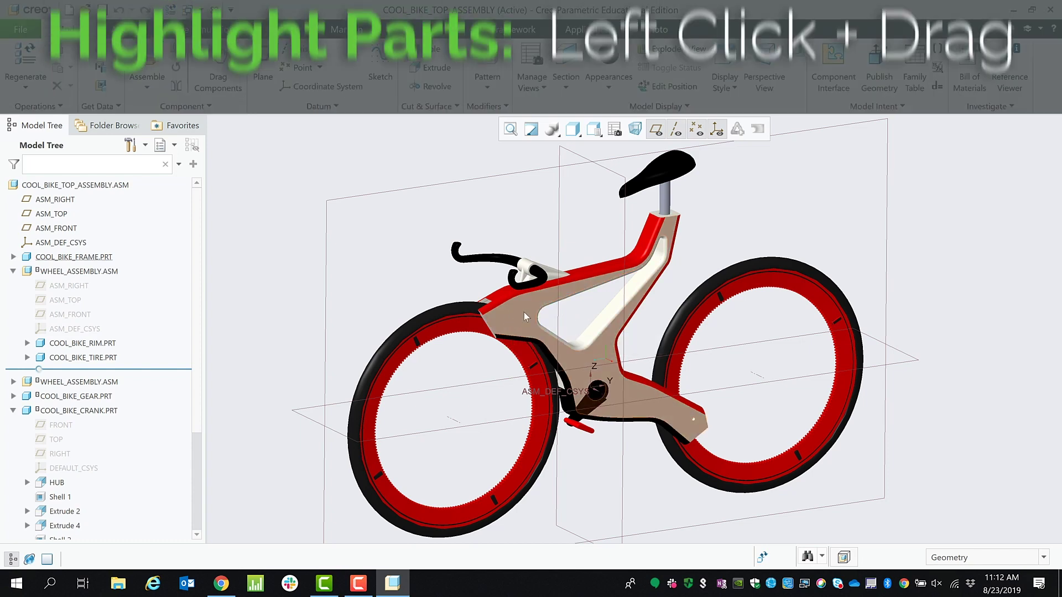
# Highlight the frame, box-select the pedal instead, then clear the selection
pyautogui.click(517, 340)
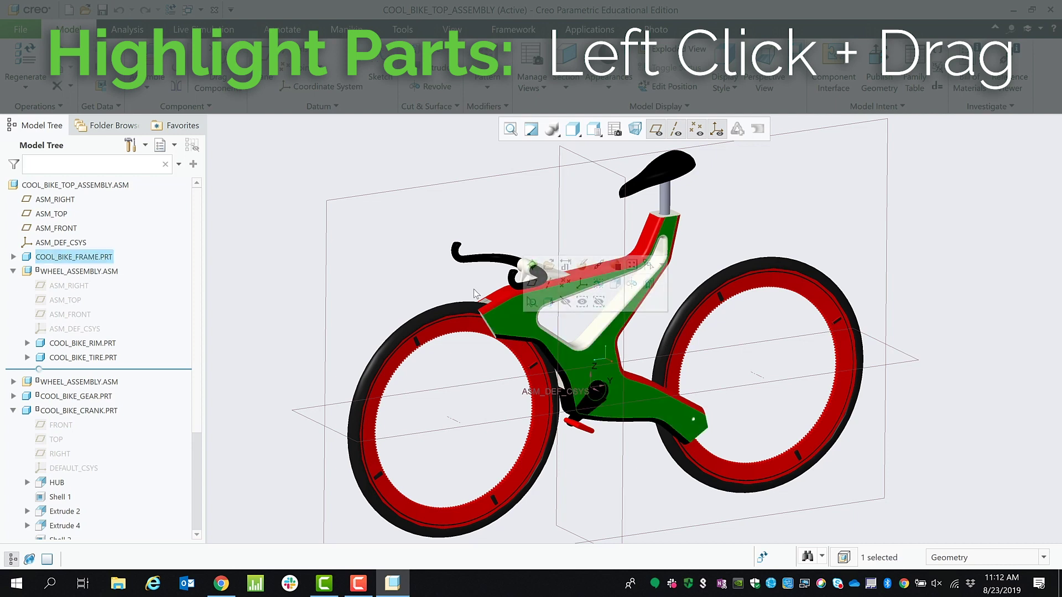
pyautogui.moveTo(287, 257); pyautogui.dragTo(613, 543)
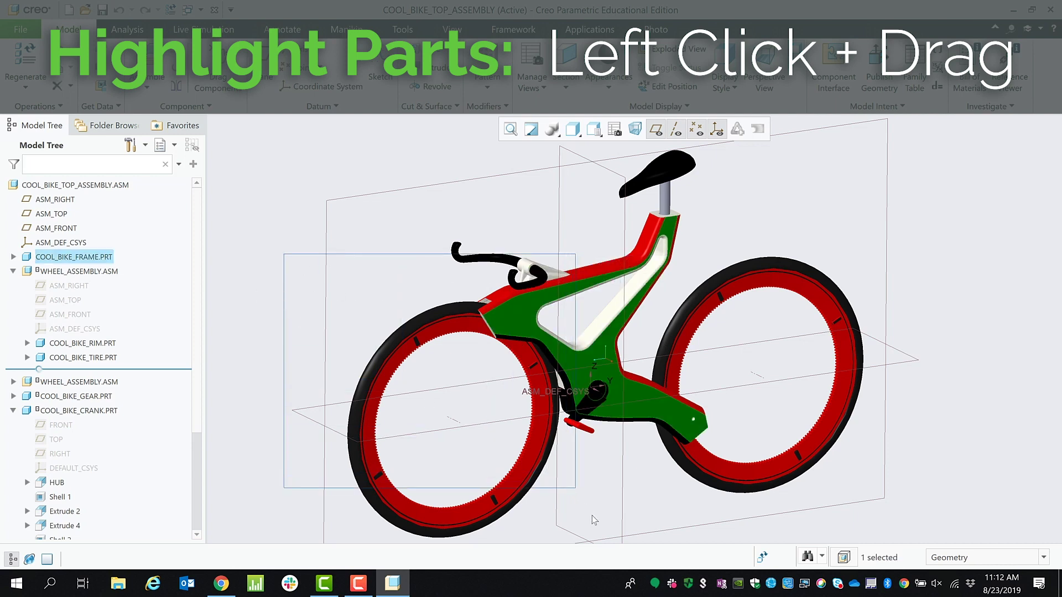
pyautogui.click(597, 462)
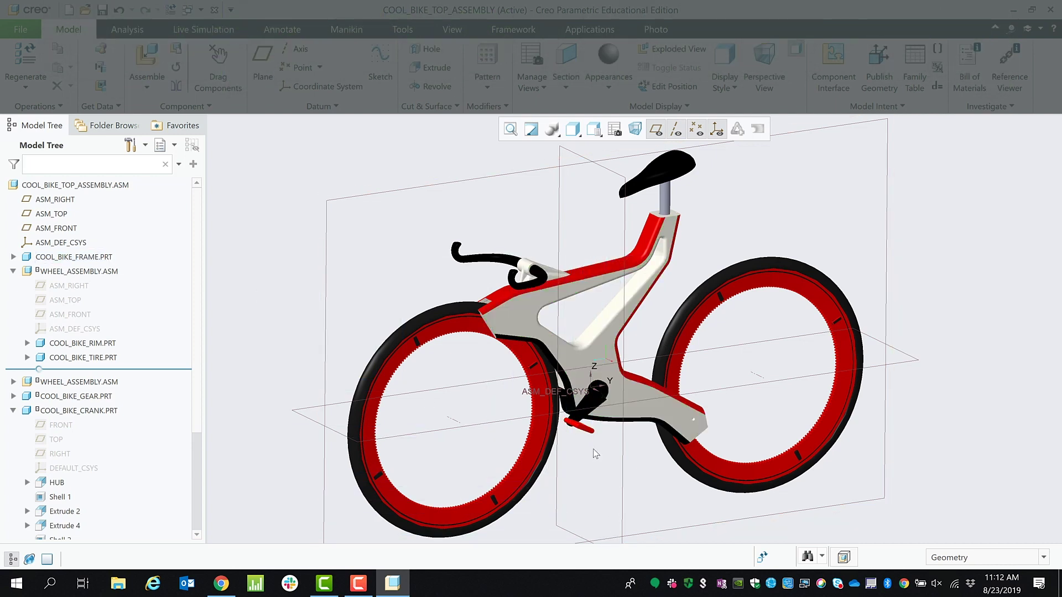
# Zoom, orbit and pan the bike, then spin the front wheel and crank mechanism in place
pyautogui.scroll(3, 568, 334)
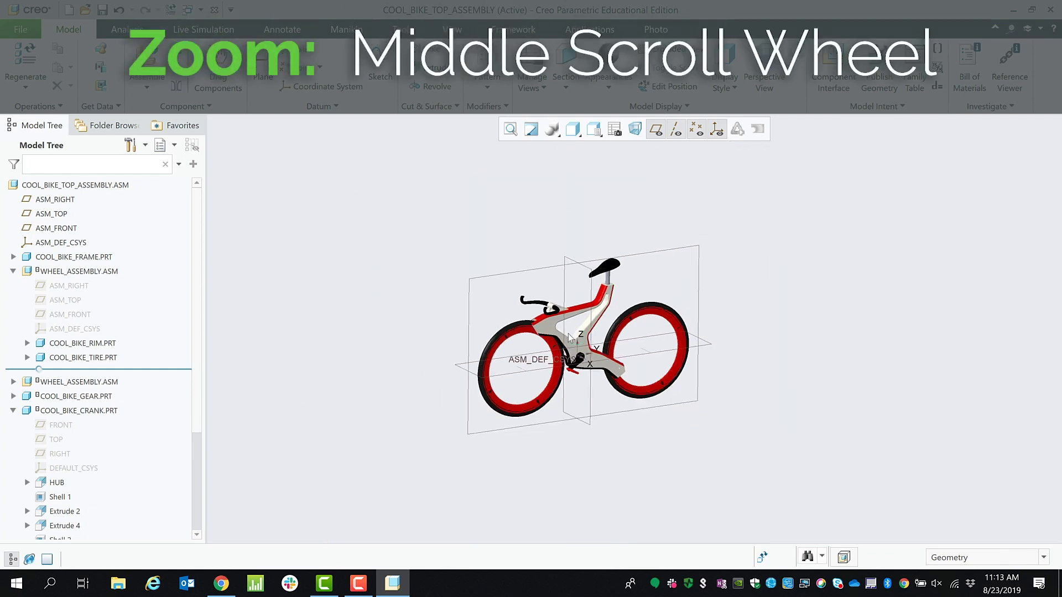
pyautogui.scroll(-3, 569, 333)
pyautogui.scroll(-4, 569, 334)
pyautogui.scroll(3, 568, 334)
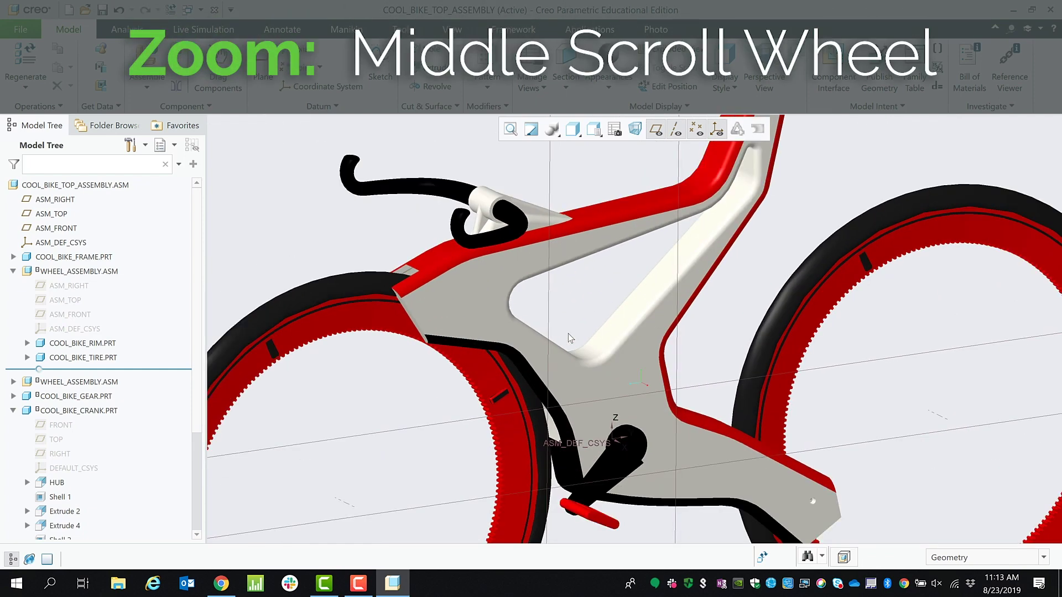
pyautogui.scroll(3, 568, 333)
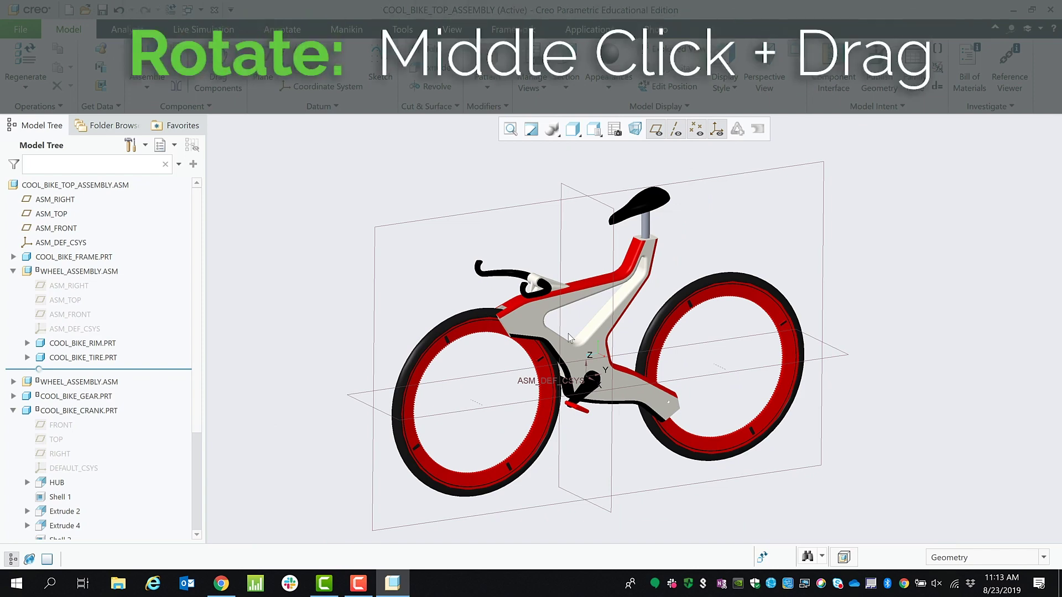
pyautogui.moveTo(572, 336)
pyautogui.mouseDown(button='middle')
pyautogui.moveTo(687, 331)
pyautogui.moveTo(548, 334)
pyautogui.moveTo(559, 330)
pyautogui.mouseUp(button='middle')
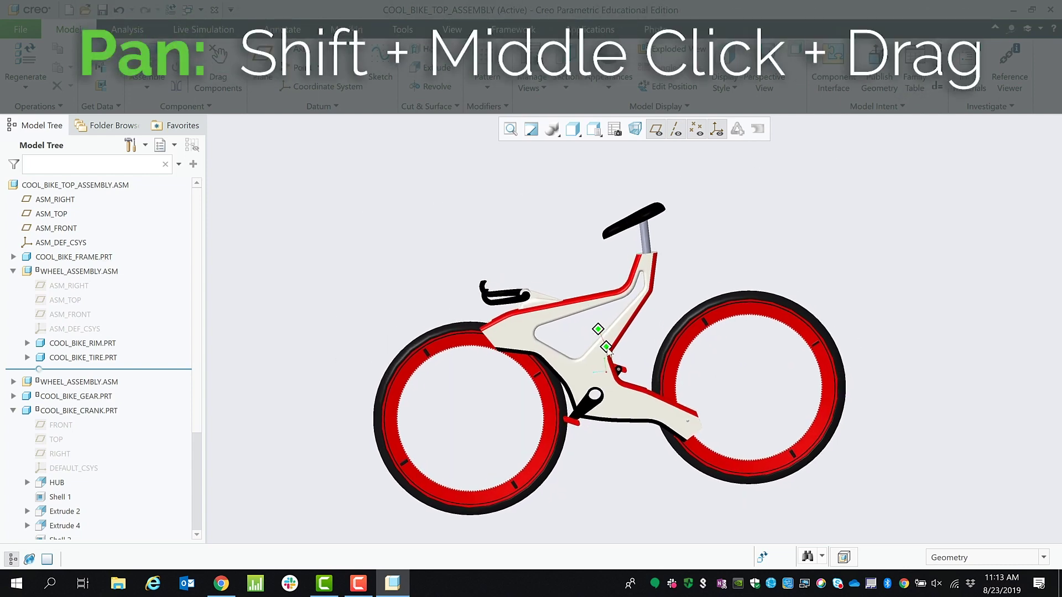
pyautogui.moveTo(603, 339)
pyautogui.keyDown('shift'); pyautogui.mouseDown(button='middle')
pyautogui.moveTo(824, 327)
pyautogui.moveTo(412, 347)
pyautogui.moveTo(545, 325)
pyautogui.moveTo(625, 289)
pyautogui.moveTo(624, 244)
pyautogui.moveTo(624, 343)
pyautogui.moveTo(622, 307)
pyautogui.moveTo(609, 301)
pyautogui.moveTo(586, 336)
pyautogui.moveTo(591, 329)
pyautogui.mouseUp(button='middle'); pyautogui.keyUp('shift')
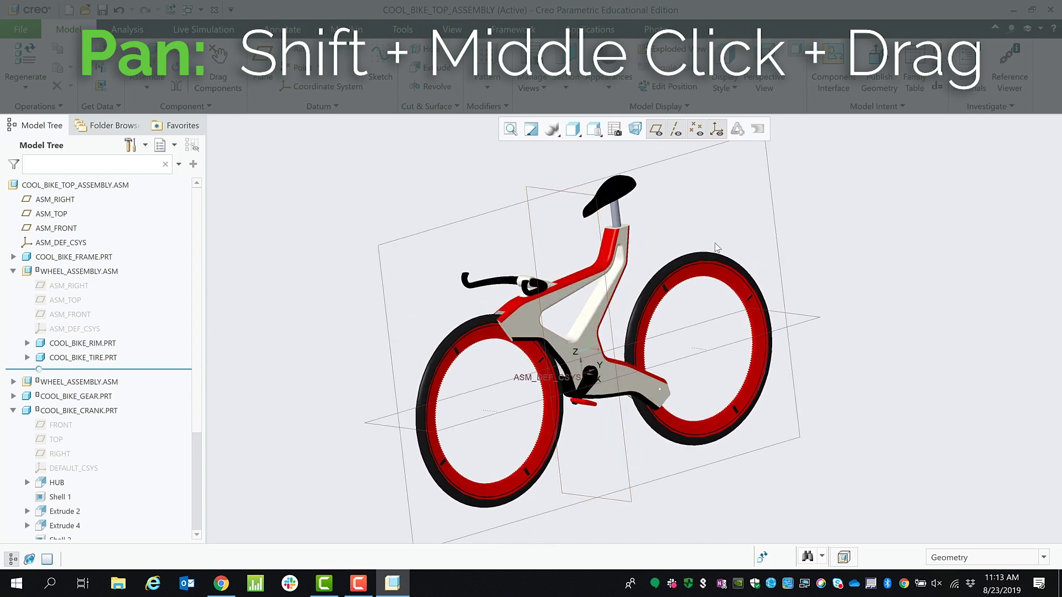
pyautogui.moveTo(717, 245)
pyautogui.mouseDown(button='middle')
pyautogui.moveTo(692, 249)
pyautogui.moveTo(701, 246)
pyautogui.mouseUp(button='middle')
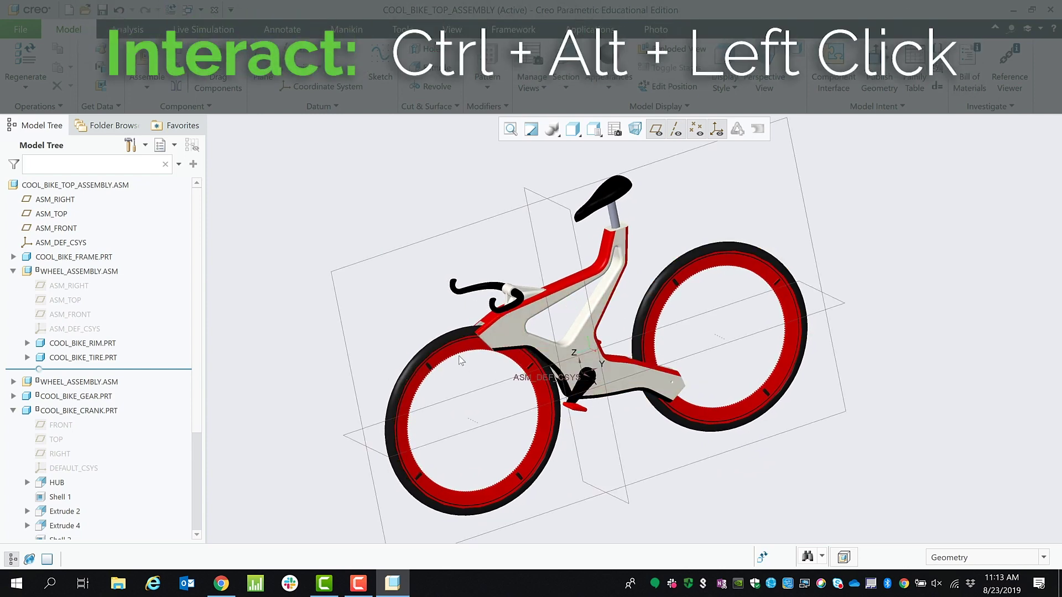
pyautogui.moveTo(460, 342)
pyautogui.keyDown('ctrl'); pyautogui.keyDown('alt'); pyautogui.mouseDown()
pyautogui.moveTo(383, 436)
pyautogui.moveTo(573, 446)
pyautogui.moveTo(484, 349)
pyautogui.moveTo(454, 502)
pyautogui.moveTo(493, 326)
pyautogui.moveTo(524, 398)
pyautogui.moveTo(479, 498)
pyautogui.moveTo(531, 493)
pyautogui.moveTo(562, 461)
pyautogui.moveTo(592, 386)
pyautogui.moveTo(575, 334)
pyautogui.moveTo(433, 503)
pyautogui.moveTo(378, 454)
pyautogui.moveTo(433, 348)
pyautogui.moveTo(507, 430)
pyautogui.moveTo(424, 525)
pyautogui.mouseUp(); pyautogui.keyUp('alt'); pyautogui.keyUp('ctrl')
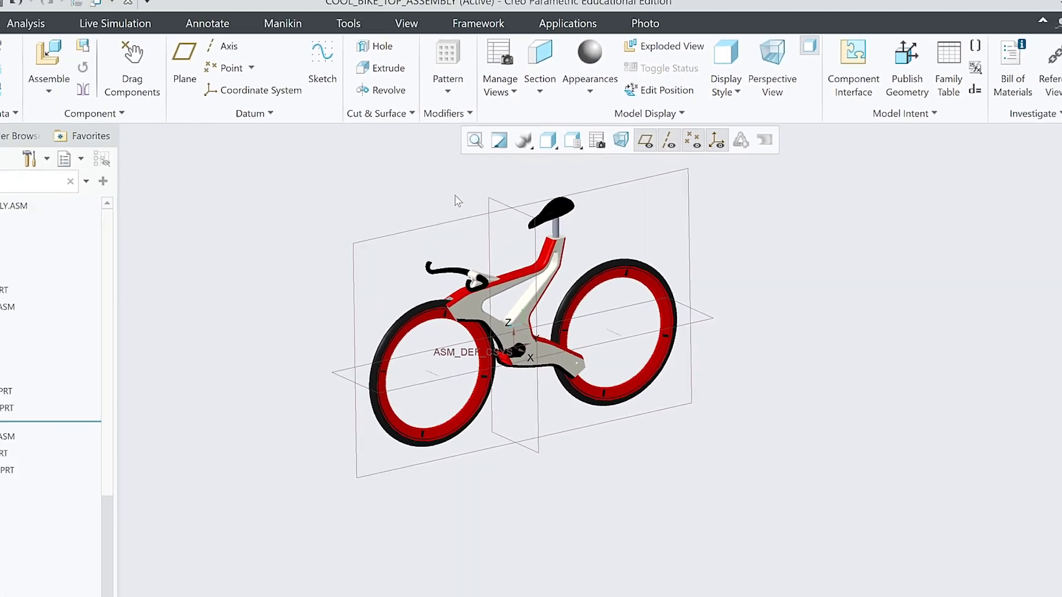
# Orbit the bike toward a front view and zoom in on the frame surface
pyautogui.scroll(3, 455, 200)
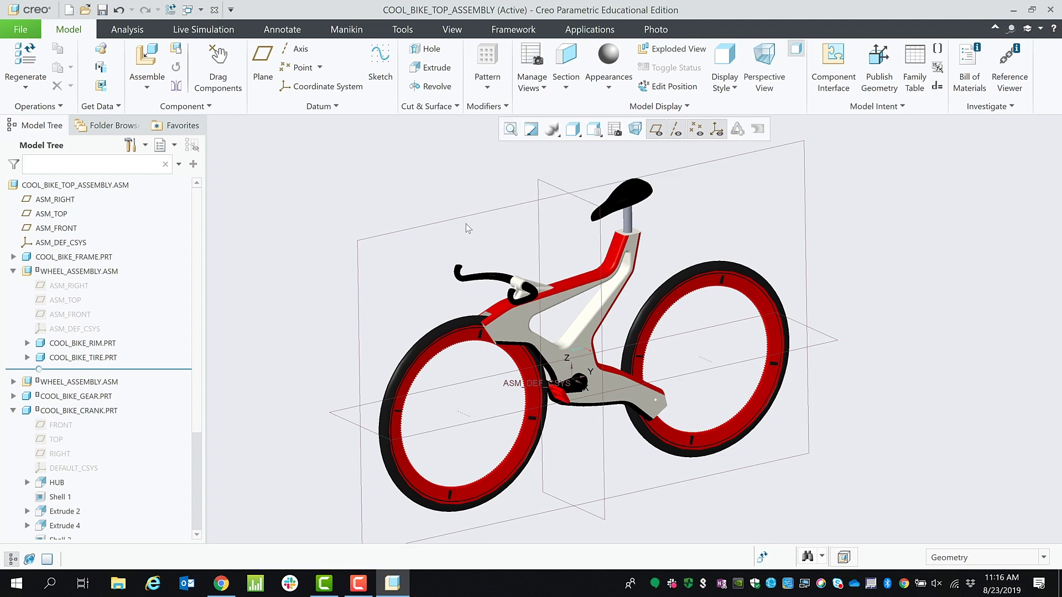
pyautogui.moveTo(460, 250)
pyautogui.mouseDown(button='middle')
pyautogui.moveTo(501, 261)
pyautogui.moveTo(597, 341)
pyautogui.mouseUp(button='middle')
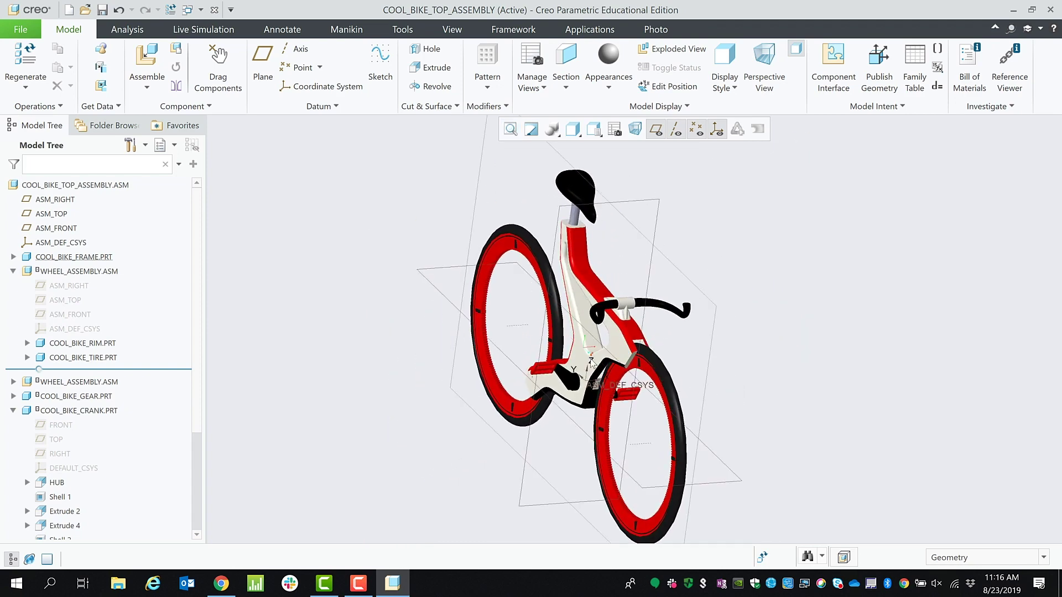
pyautogui.scroll(-3, 586, 340)
pyautogui.scroll(-3, 582, 340)
pyautogui.scroll(-3, 580, 335)
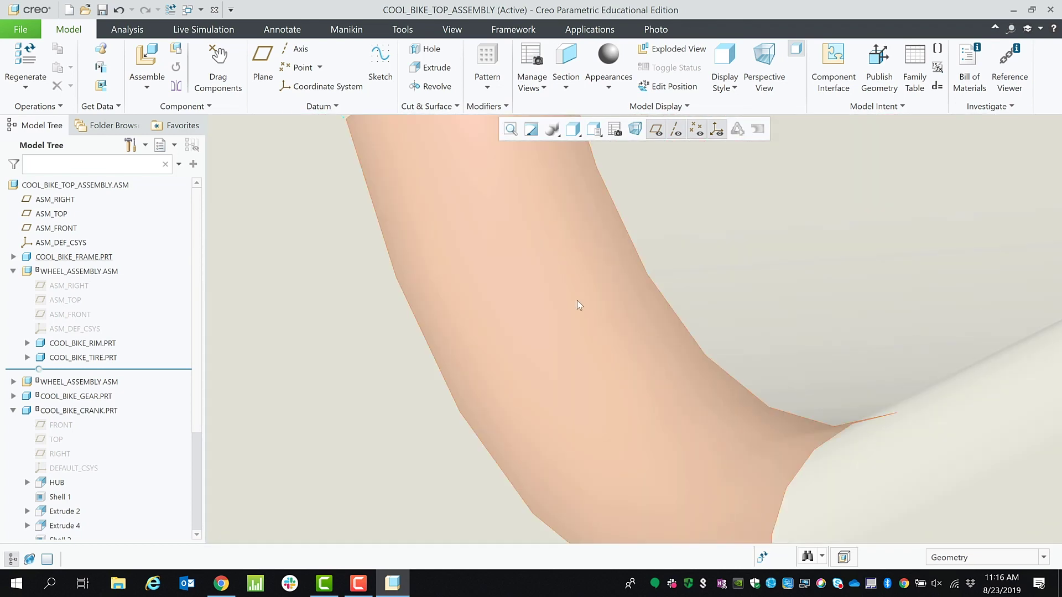
# Zoom far out and drag until the bike disappears from the graphics area
pyautogui.scroll(2, 580, 331)
pyautogui.scroll(3, 582, 326)
pyautogui.scroll(2, 584, 322)
pyautogui.scroll(3, 584, 322)
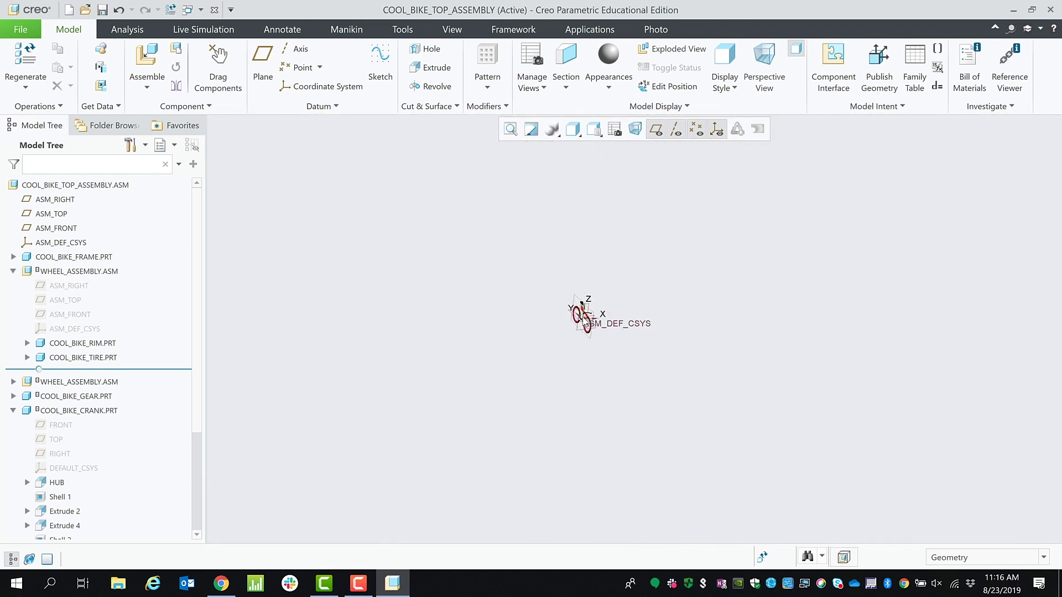
pyautogui.scroll(2, 584, 320)
pyautogui.moveTo(496, 316)
pyautogui.keyDown('ctrl'); pyautogui.mouseDown(button='middle')
pyautogui.moveTo(686, 320)
pyautogui.moveTo(1060, 299)
pyautogui.moveTo(489, 390)
pyautogui.mouseUp(button='middle'); pyautogui.keyUp('ctrl')
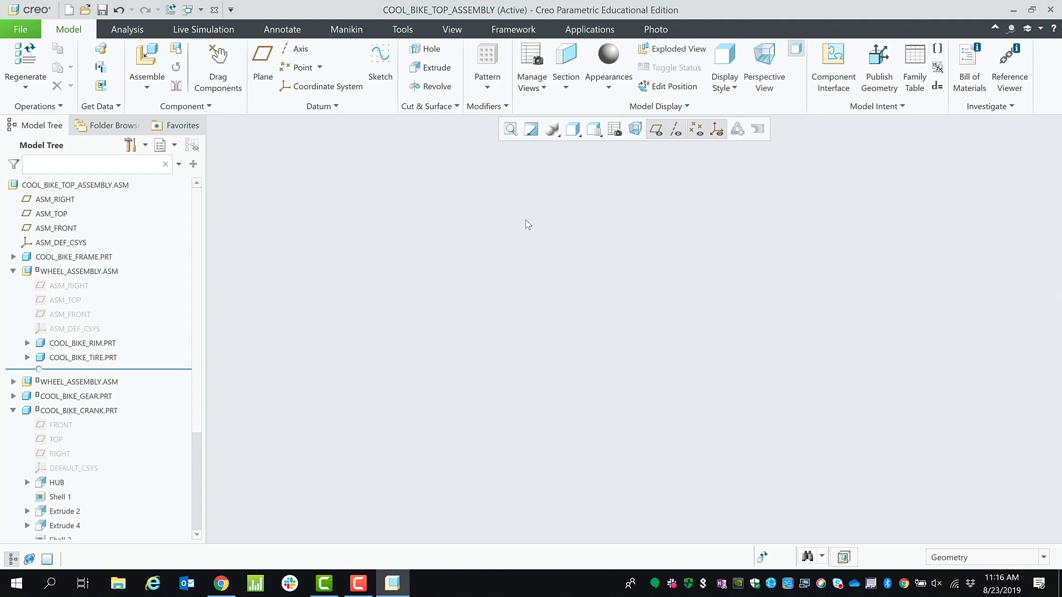
# Refit the whole bike in the view and reset it to standard orientation with Ctrl+D
pyautogui.click(510, 129)
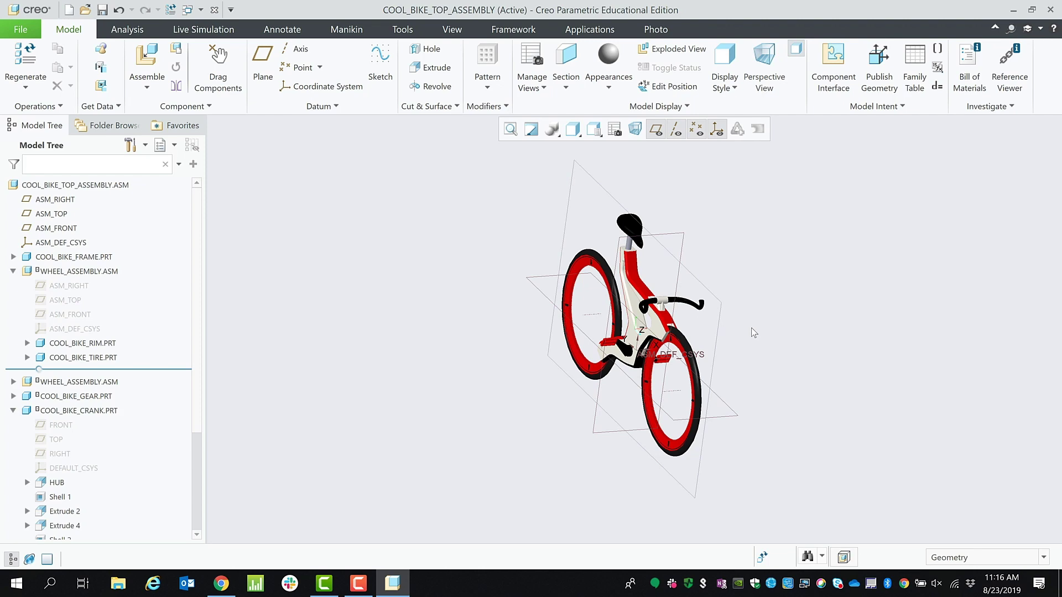
pyautogui.hotkey('ctrl', 'd')
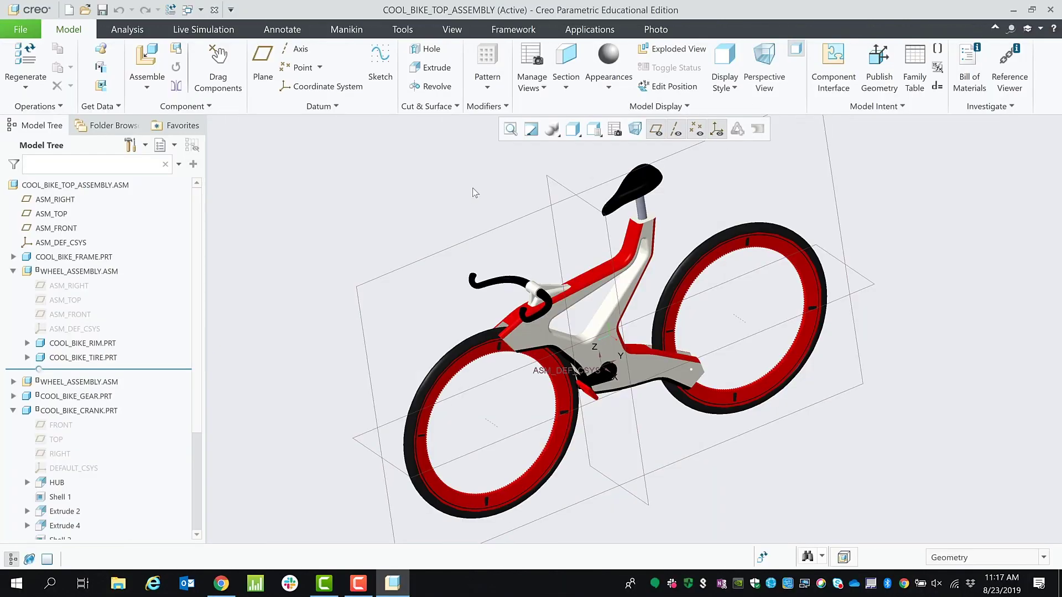
pyautogui.click(580, 134)
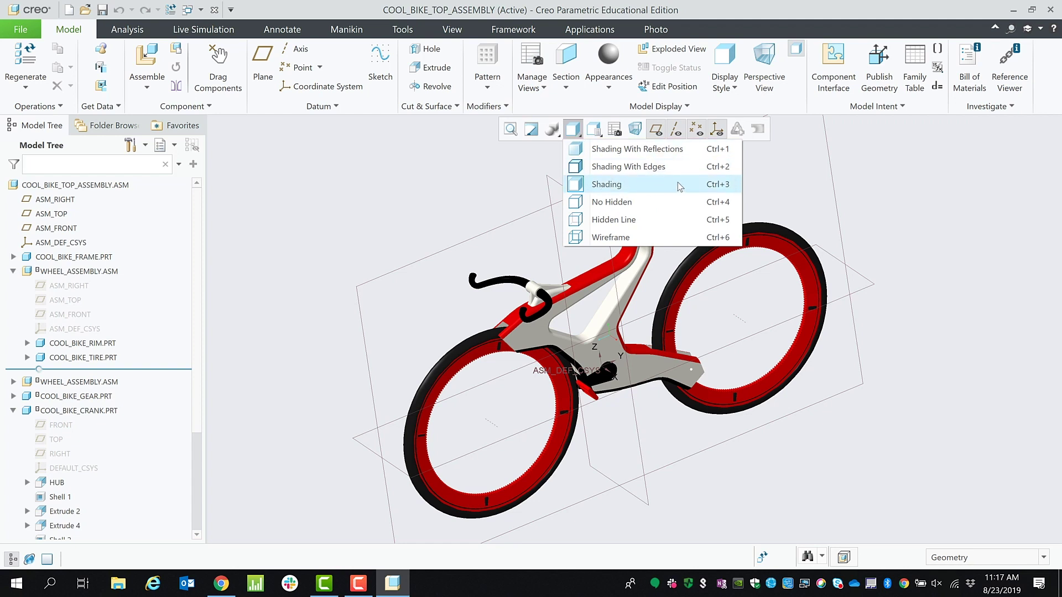
# Display the bike as Shading With Edges, then switch to plain Shading
pyautogui.click(619, 168)
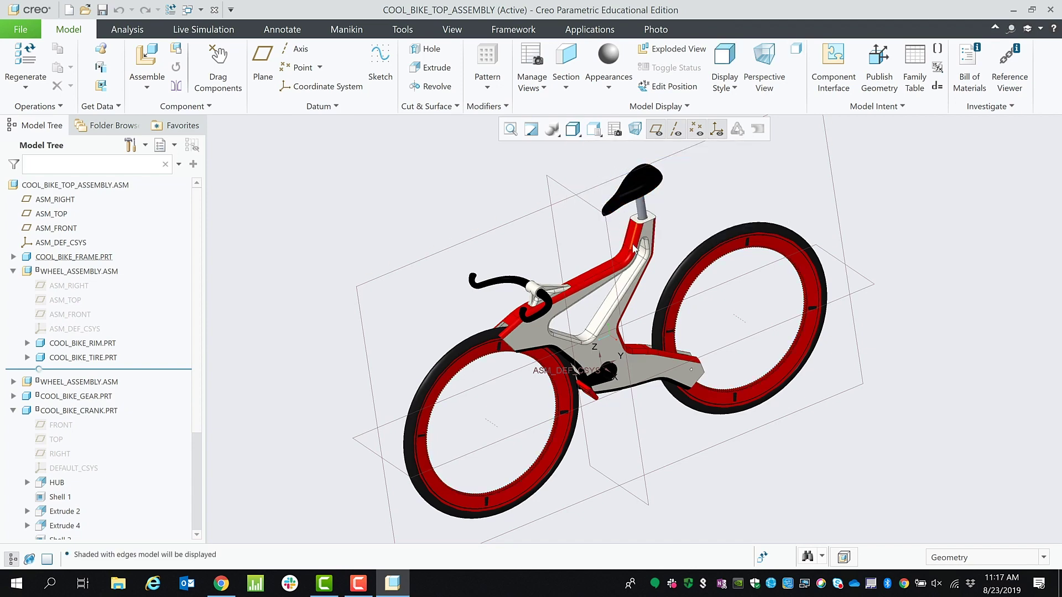
pyautogui.scroll(3, 632, 244)
pyautogui.scroll(3, 631, 230)
pyautogui.scroll(2, 615, 270)
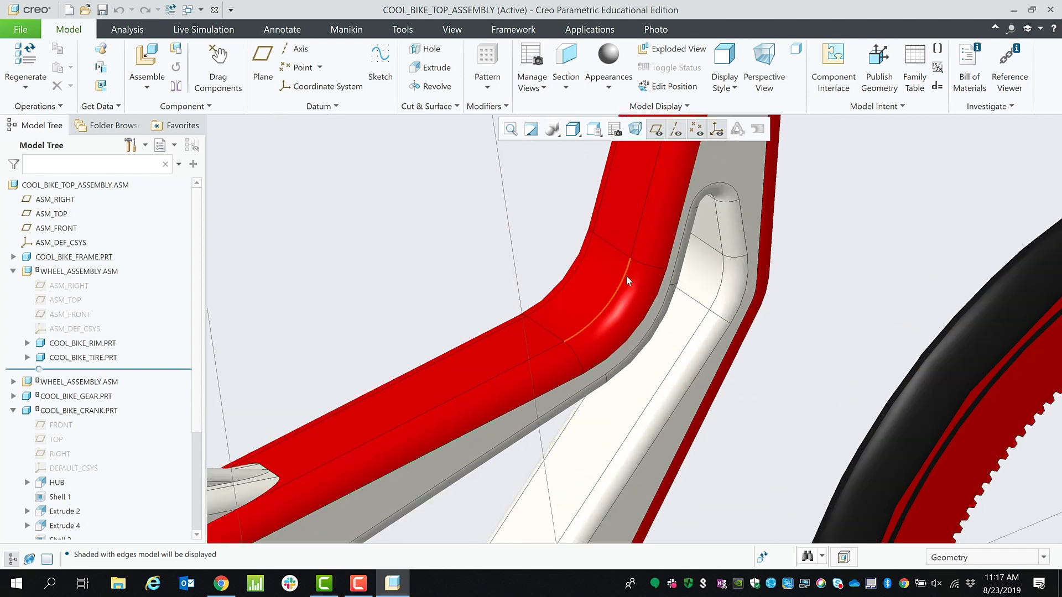
pyautogui.click(579, 132)
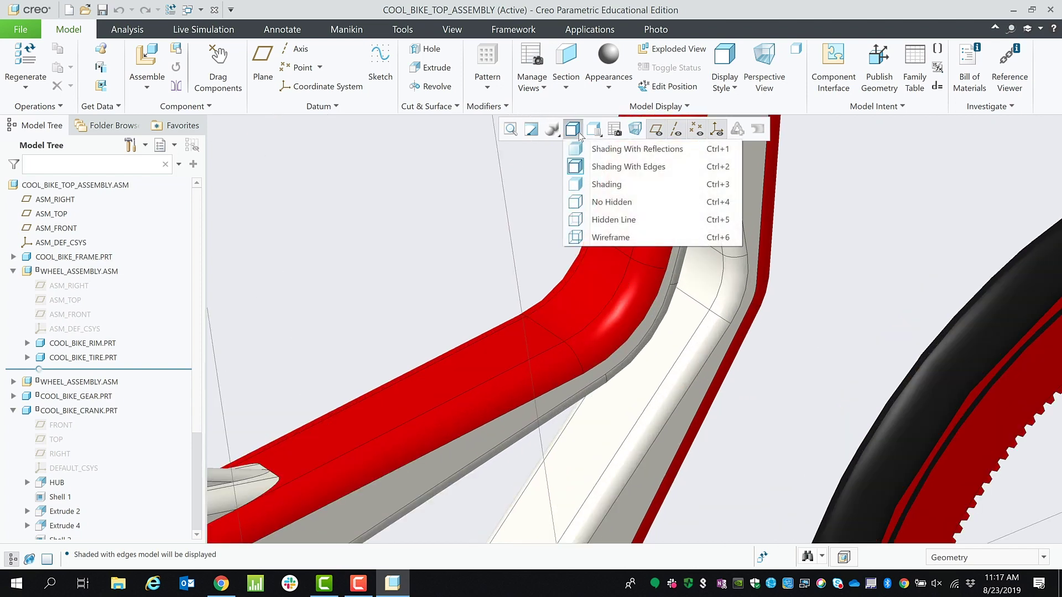
pyautogui.click(602, 186)
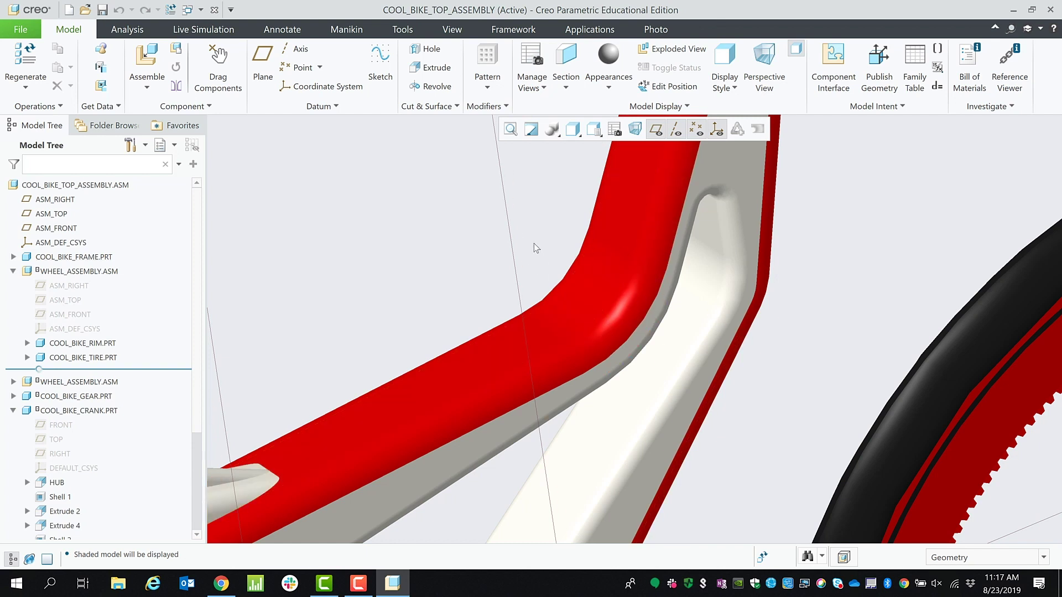
# Return to Shading With Edges, then try Shading With Reflections and orbit the bike
pyautogui.click(575, 132)
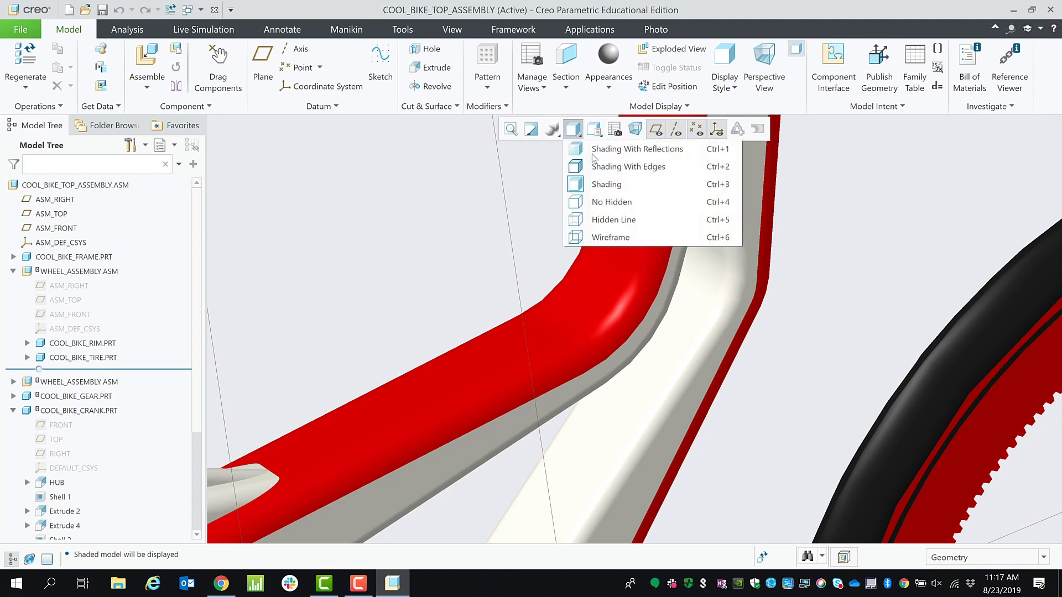
pyautogui.click(606, 165)
pyautogui.scroll(-8, 578, 273)
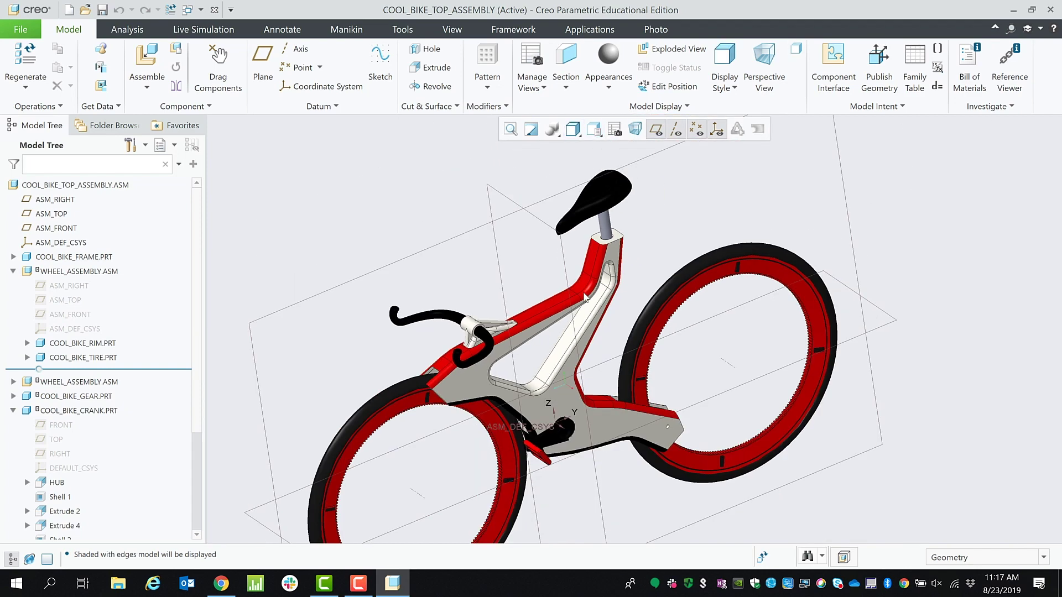
pyautogui.click(593, 131)
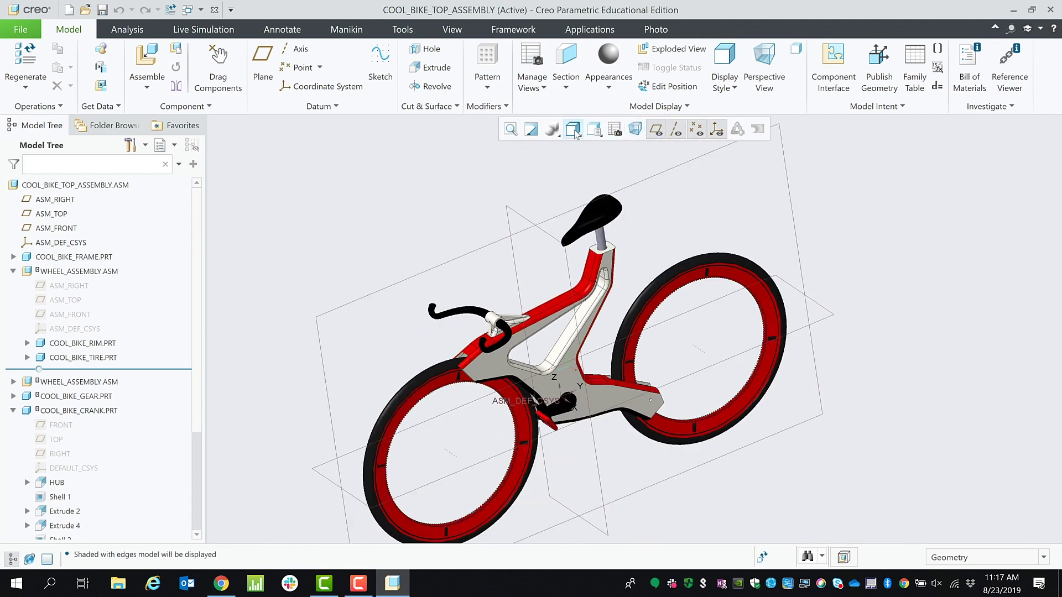
pyautogui.click(576, 132)
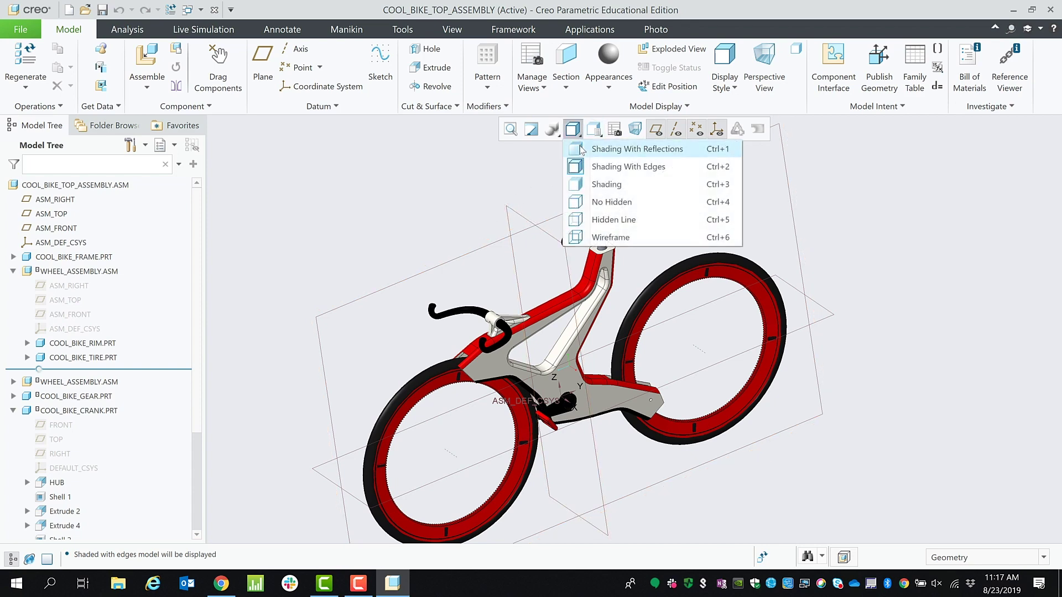
pyautogui.click(582, 149)
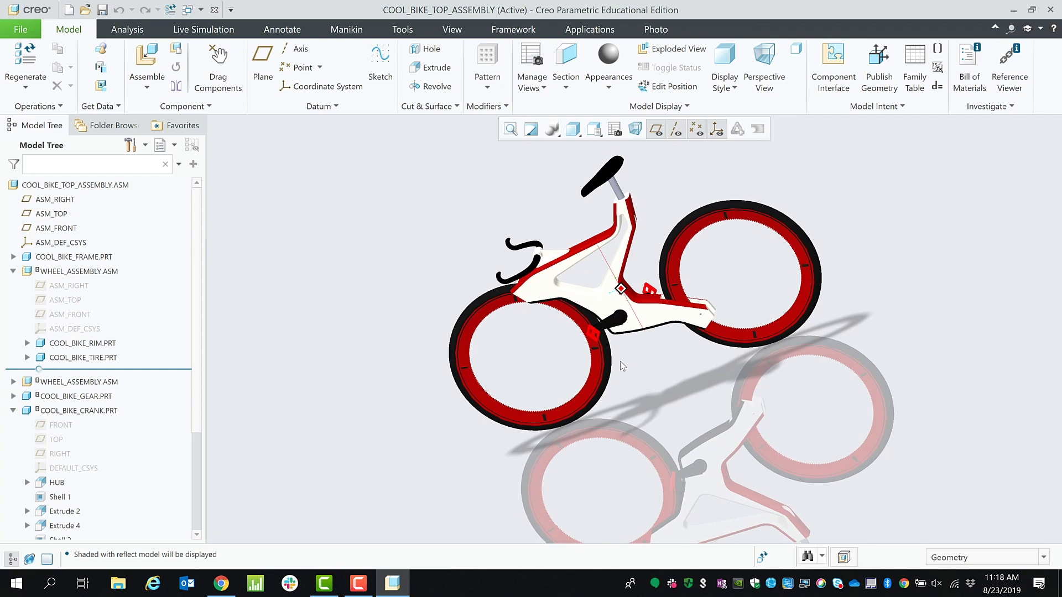
pyautogui.moveTo(622, 365); pyautogui.dragTo(628, 417, button='middle')
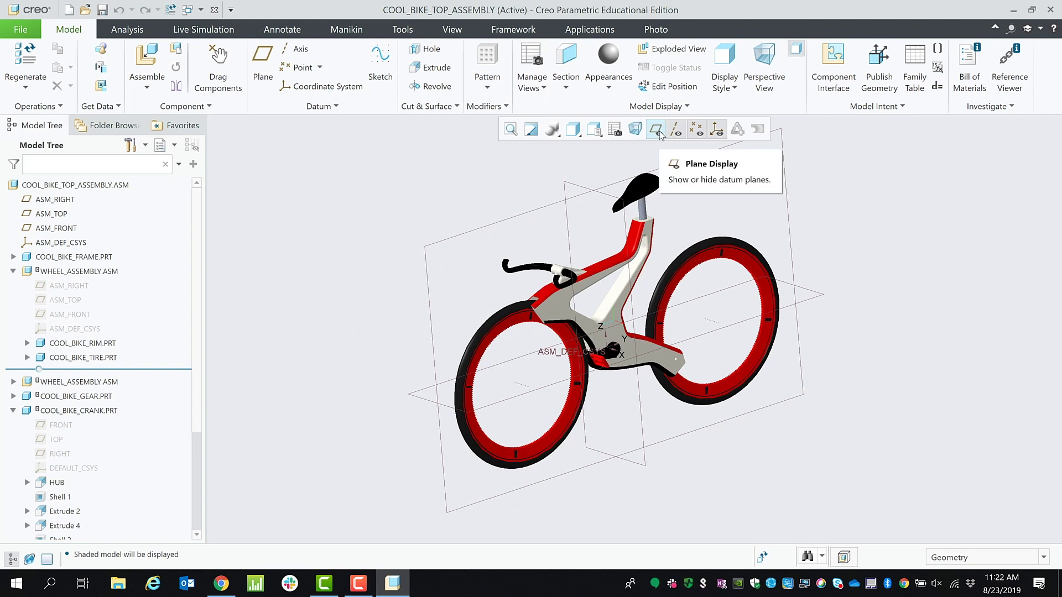
# Hide datum planes, axes, points and coordinate systems, then bring up the toolbar customization list
pyautogui.click(656, 130)
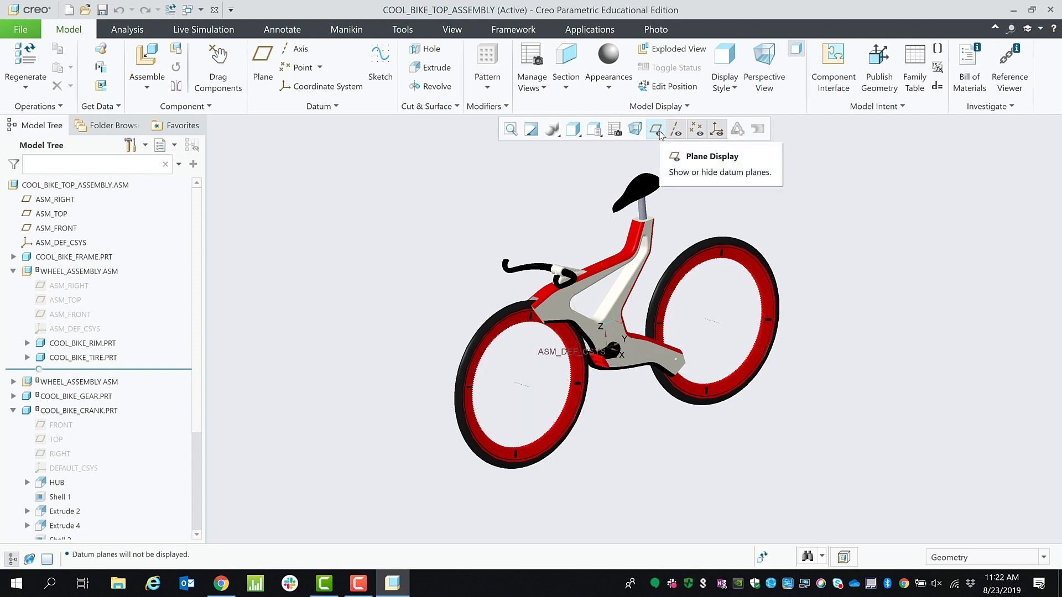
pyautogui.click(656, 129)
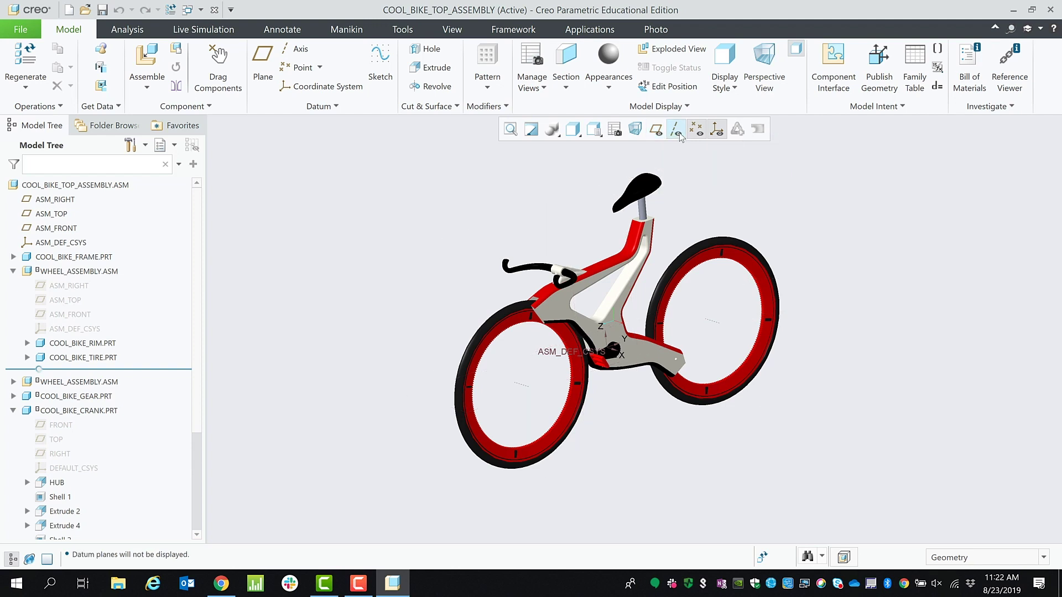
pyautogui.click(679, 135)
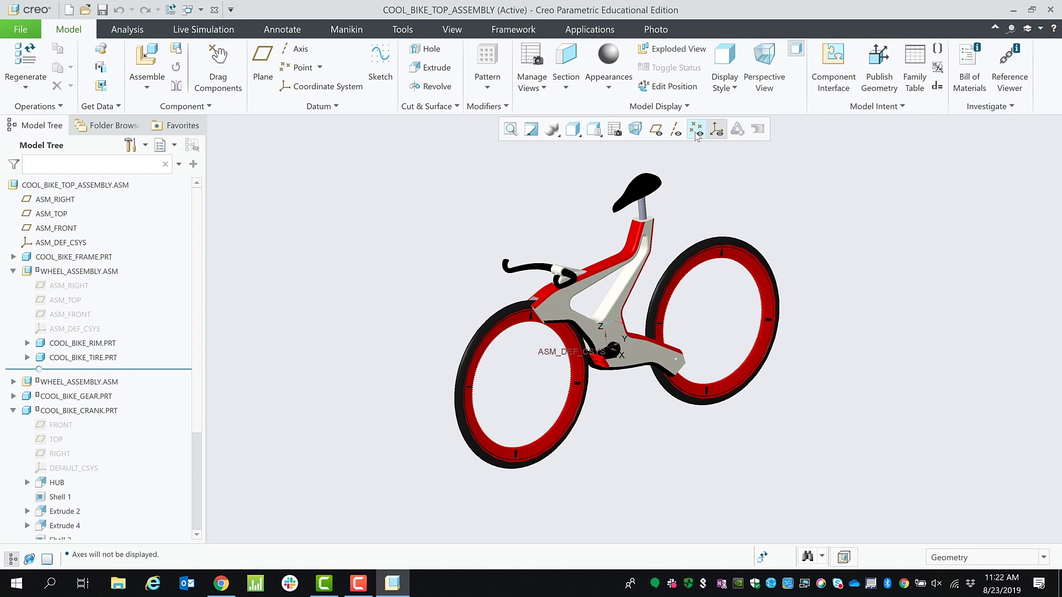
pyautogui.click(696, 134)
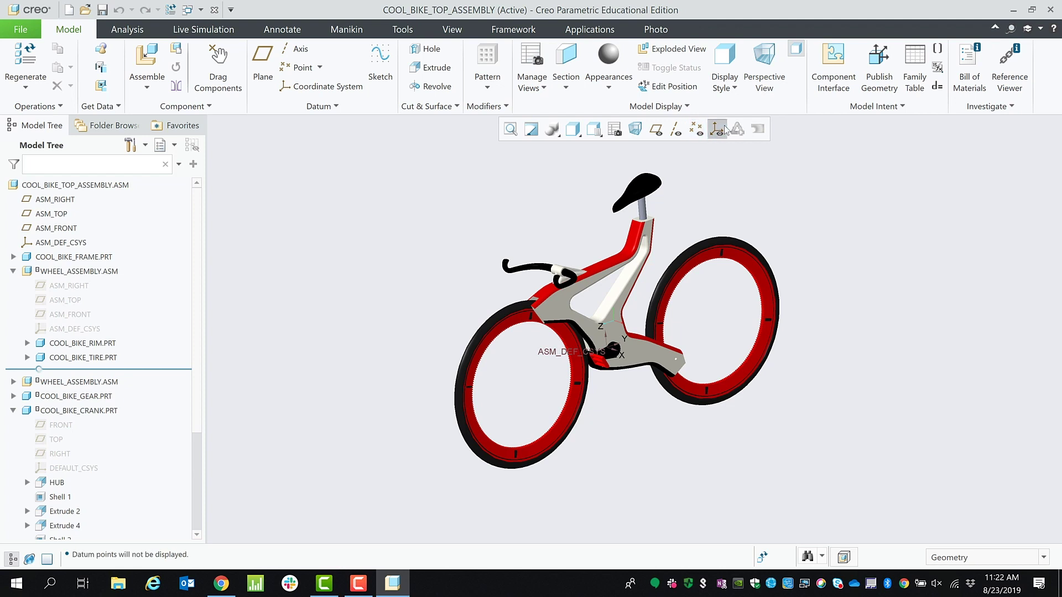
pyautogui.click(718, 130)
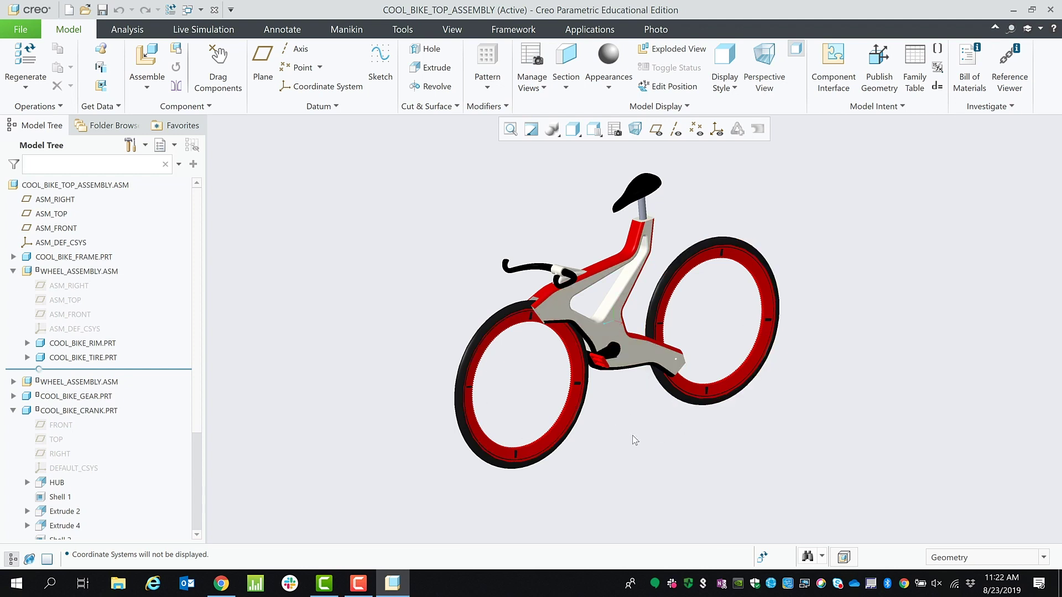
pyautogui.rightClick(762, 131)
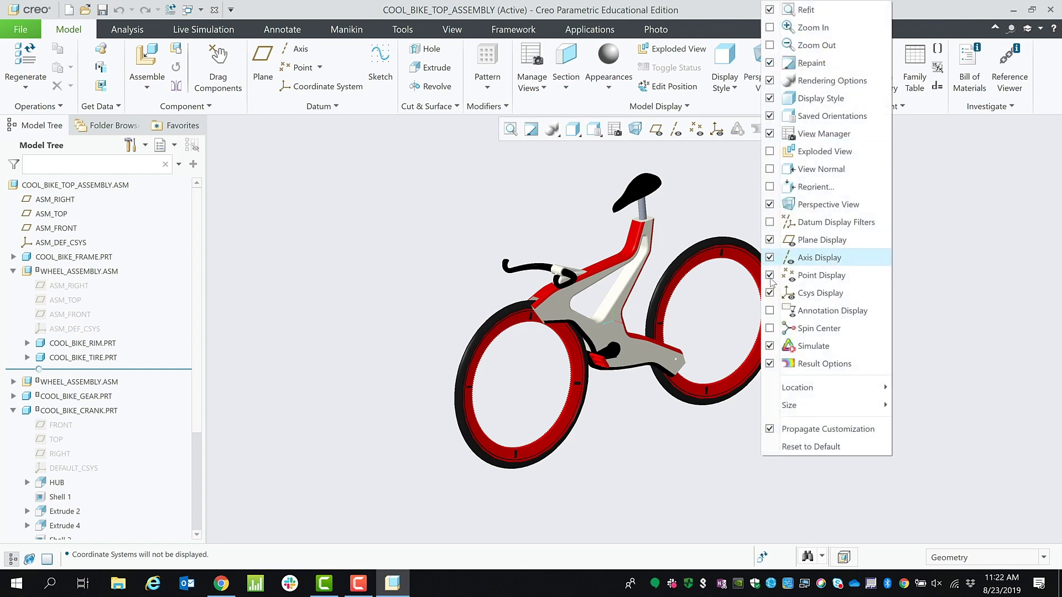
# Add Spin Center to the graphics toolbar and orbit the bike to a top-down view
pyautogui.click(784, 329)
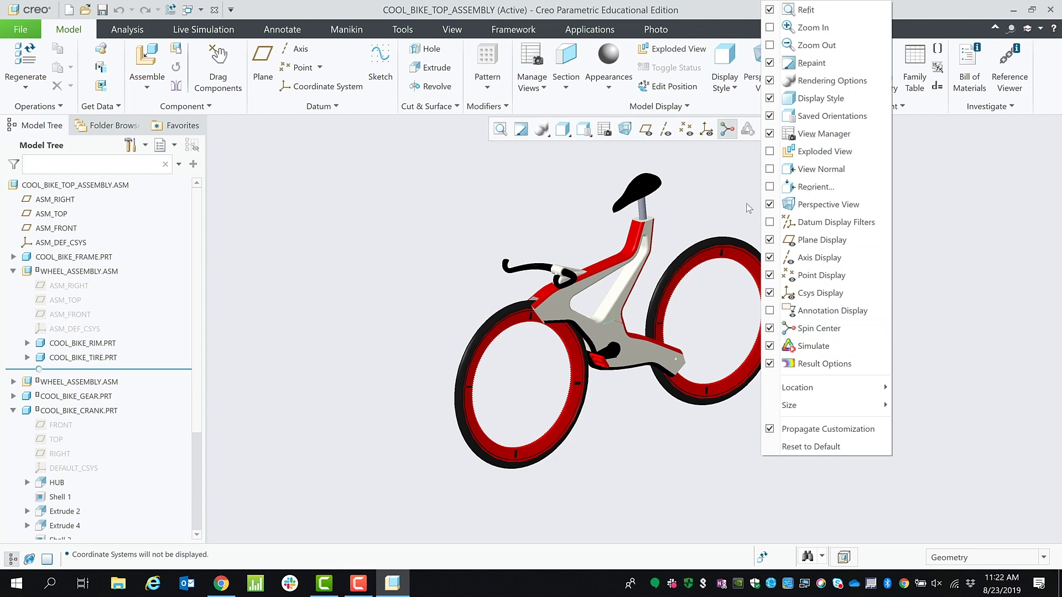
pyautogui.click(722, 191)
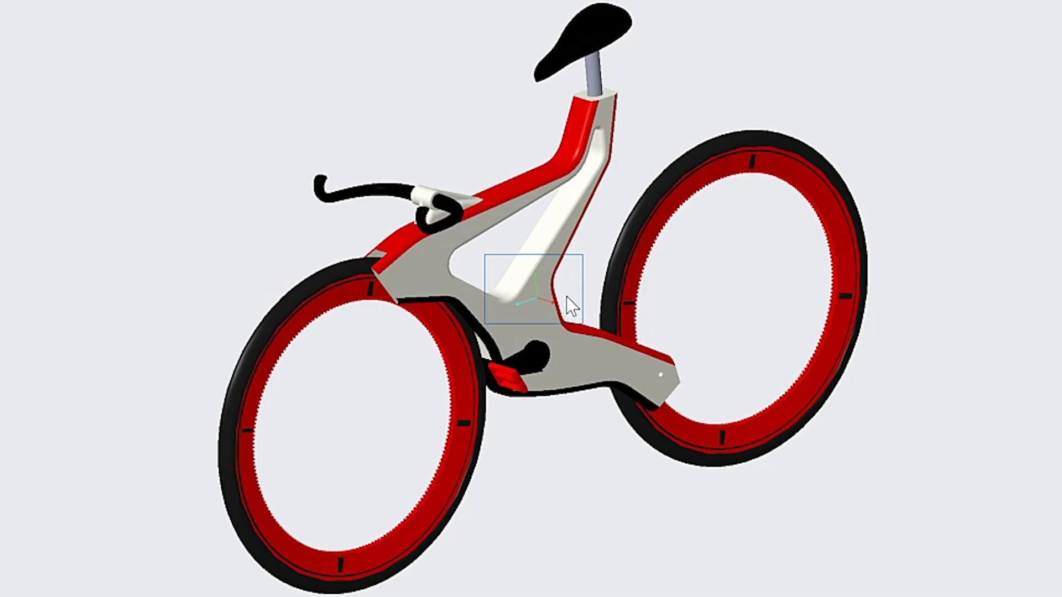
pyautogui.moveTo(583, 331); pyautogui.dragTo(498, 268)
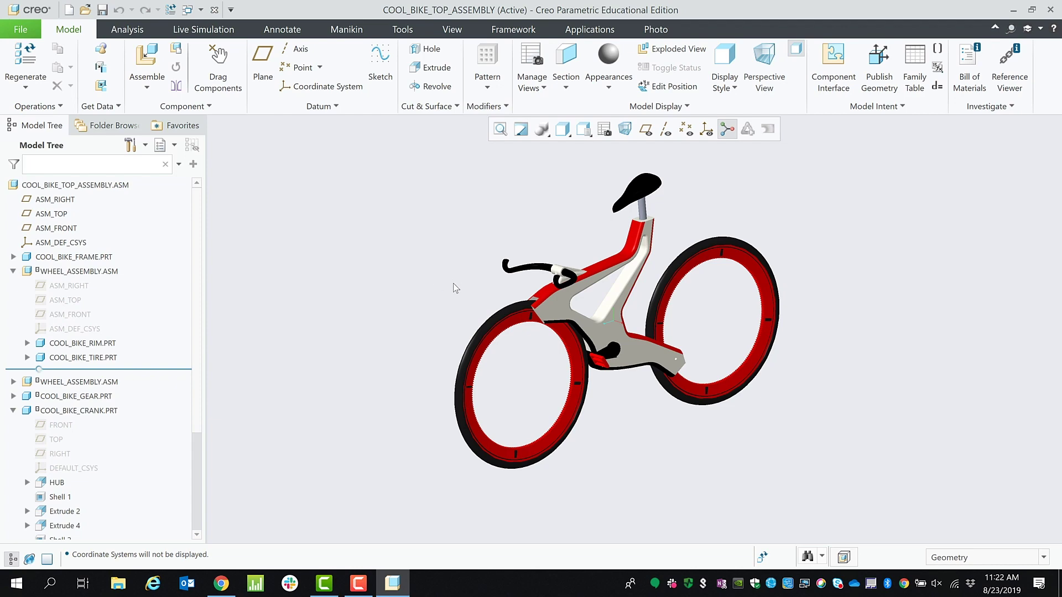
pyautogui.moveTo(466, 294)
pyautogui.mouseDown(button='middle')
pyautogui.moveTo(554, 416)
pyautogui.moveTo(496, 236)
pyautogui.moveTo(479, 260)
pyautogui.mouseUp(button='middle')
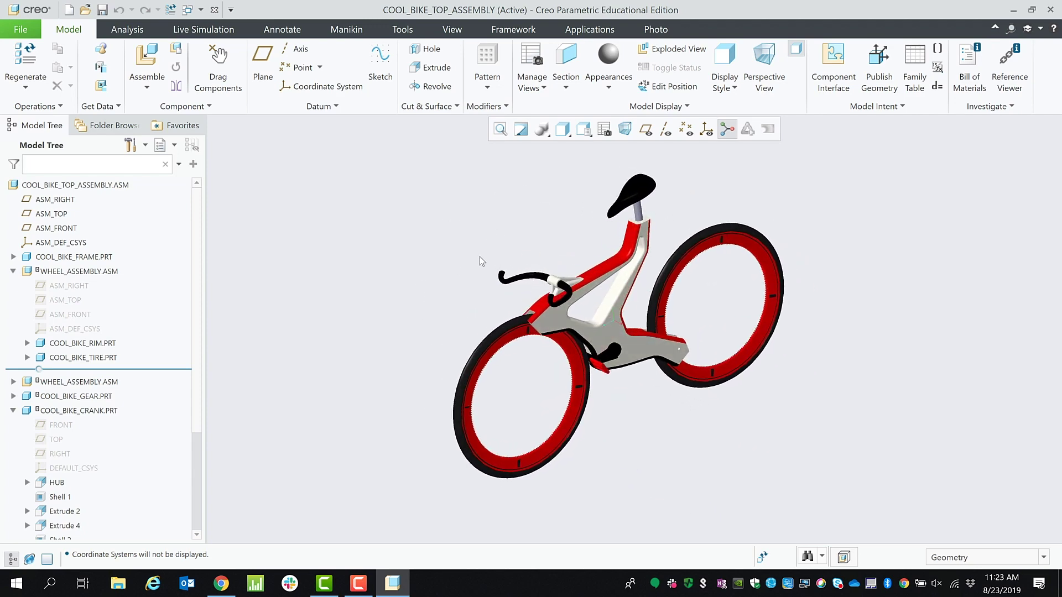
# Toggle the spin-center marker off and back on while orbiting to a rear top view
pyautogui.click(727, 129)
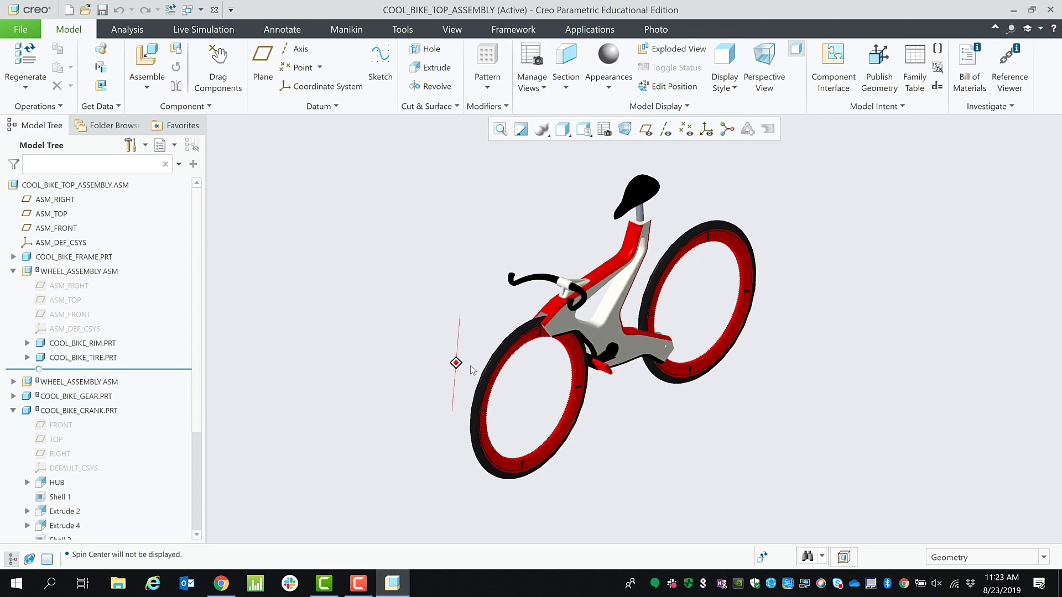
pyautogui.moveTo(456, 363)
pyautogui.mouseDown(button='middle')
pyautogui.moveTo(501, 382)
pyautogui.moveTo(441, 385)
pyautogui.mouseUp(button='middle')
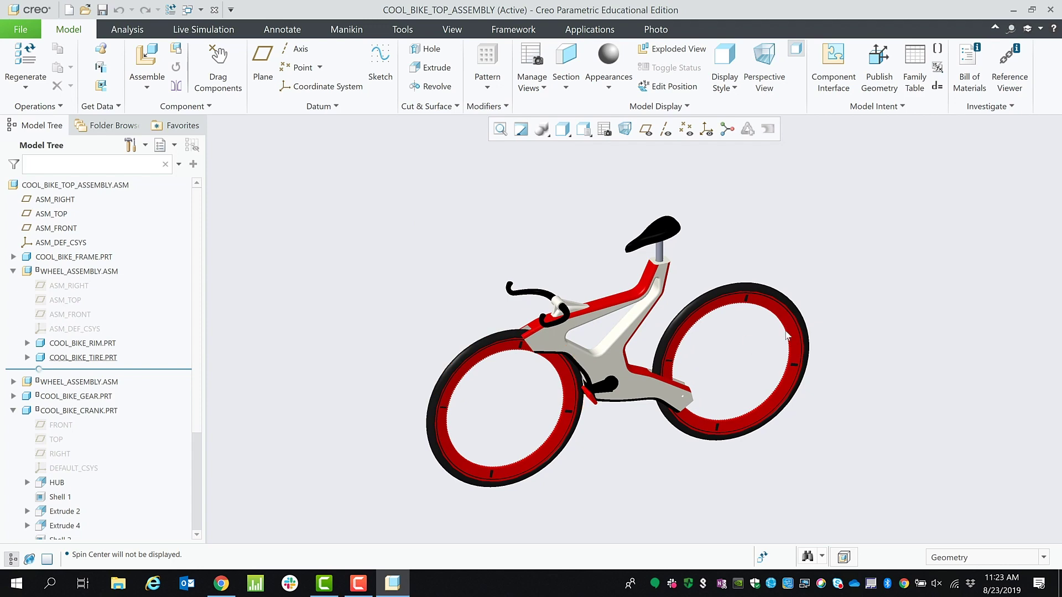
pyautogui.moveTo(813, 351)
pyautogui.mouseDown(button='middle')
pyautogui.moveTo(782, 353)
pyautogui.moveTo(813, 346)
pyautogui.mouseUp(button='middle')
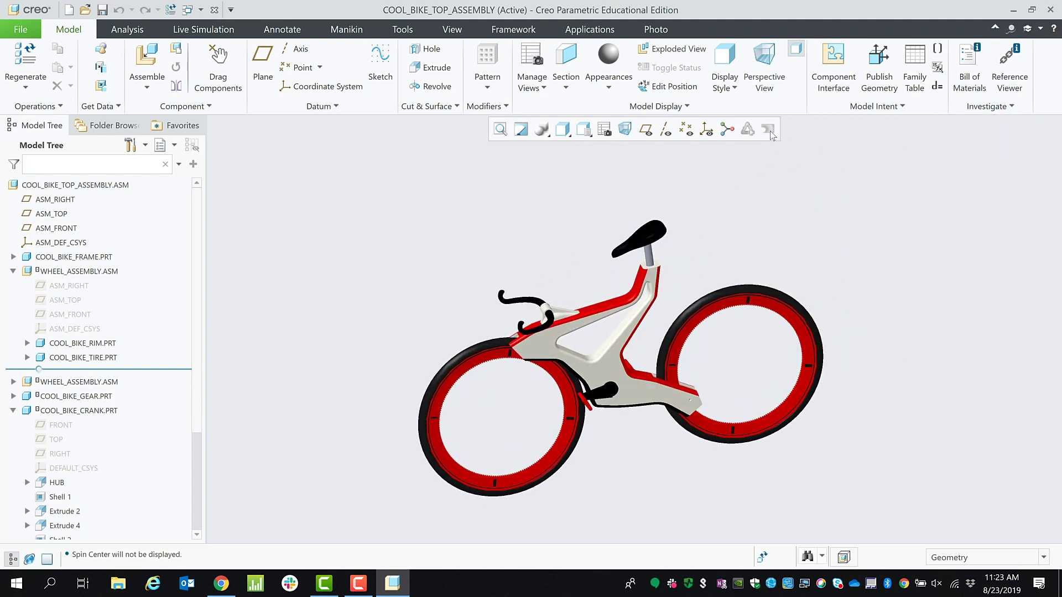
pyautogui.click(727, 134)
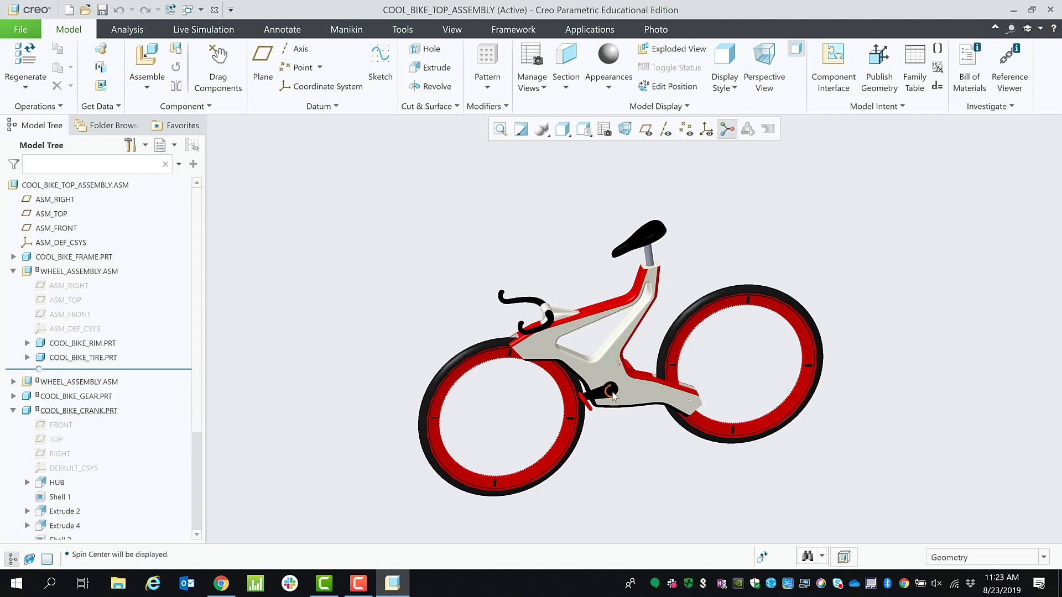
pyautogui.moveTo(608, 390)
pyautogui.mouseDown(button='middle')
pyautogui.moveTo(754, 387)
pyautogui.moveTo(664, 393)
pyautogui.moveTo(652, 285)
pyautogui.moveTo(636, 369)
pyautogui.moveTo(609, 426)
pyautogui.moveTo(628, 403)
pyautogui.mouseUp(button='middle')
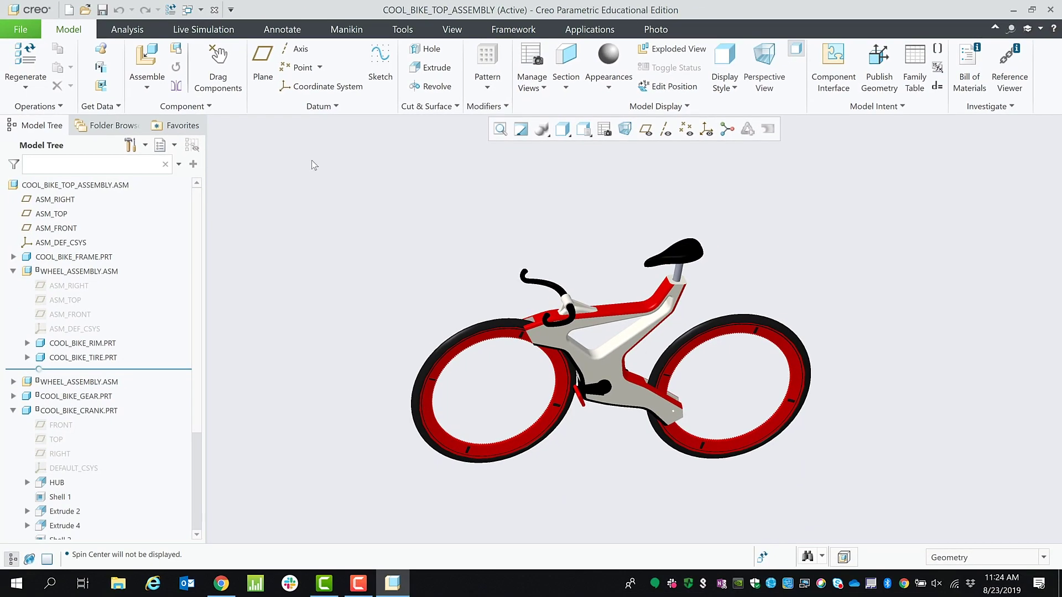
# Measure the front-to-rear wheel distance (74.6374 in) with Measure > Distance, then close the measurement
pyautogui.click(137, 29)
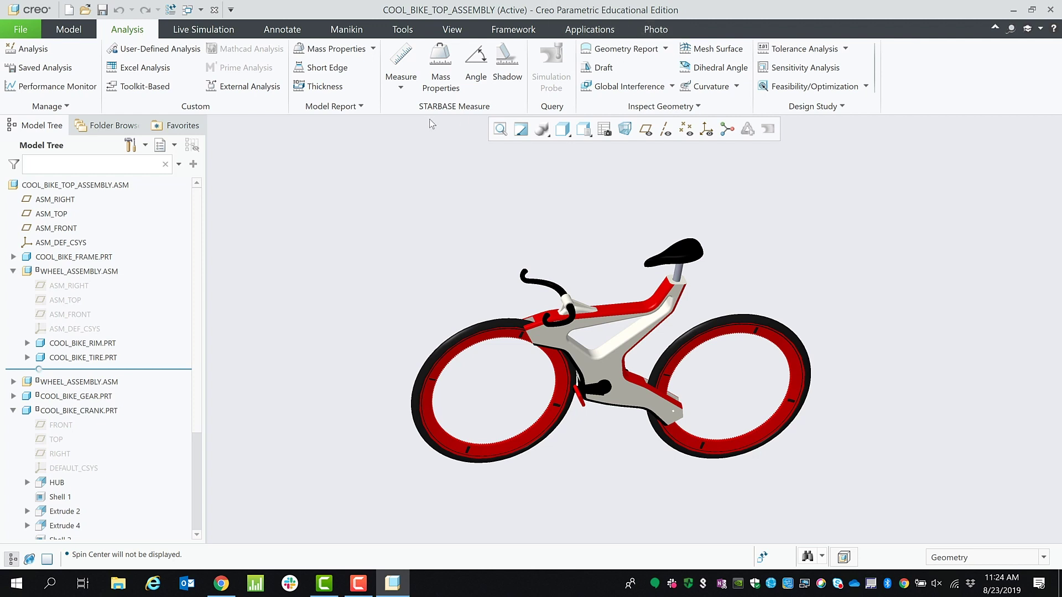
pyautogui.click(407, 90)
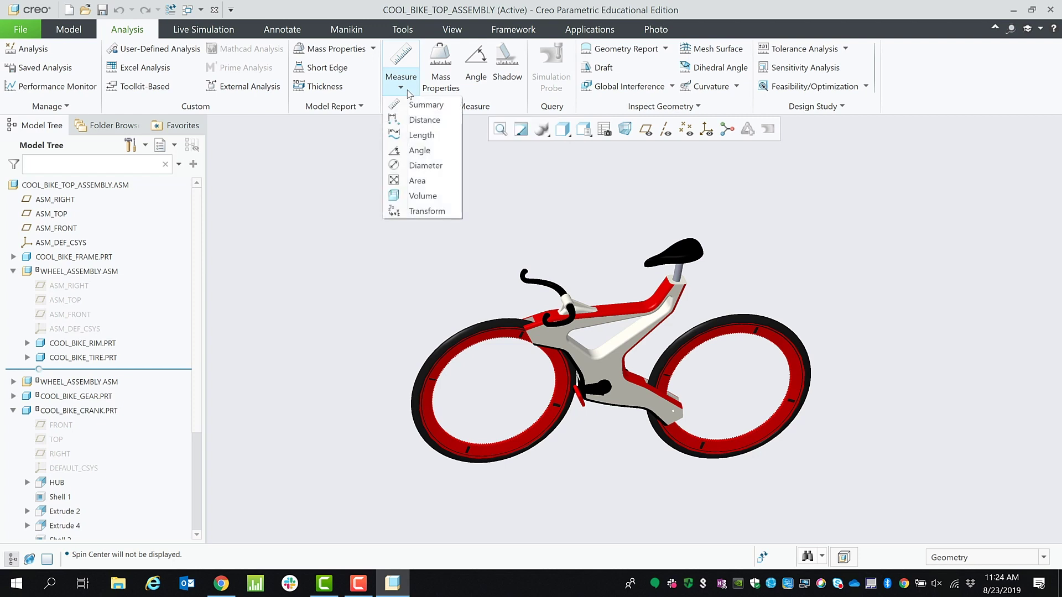
pyautogui.click(424, 120)
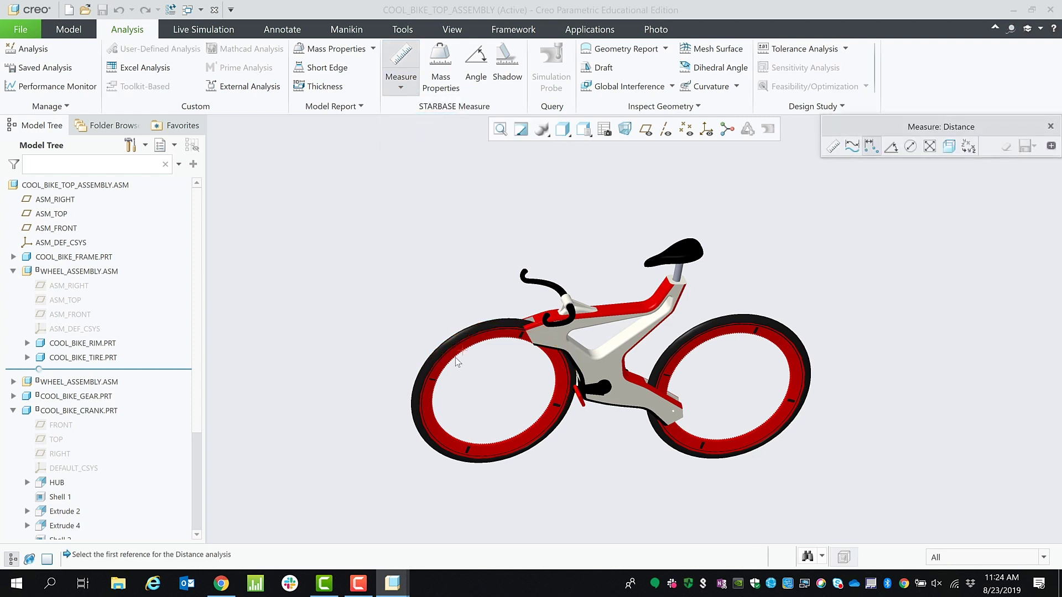
pyautogui.click(435, 385)
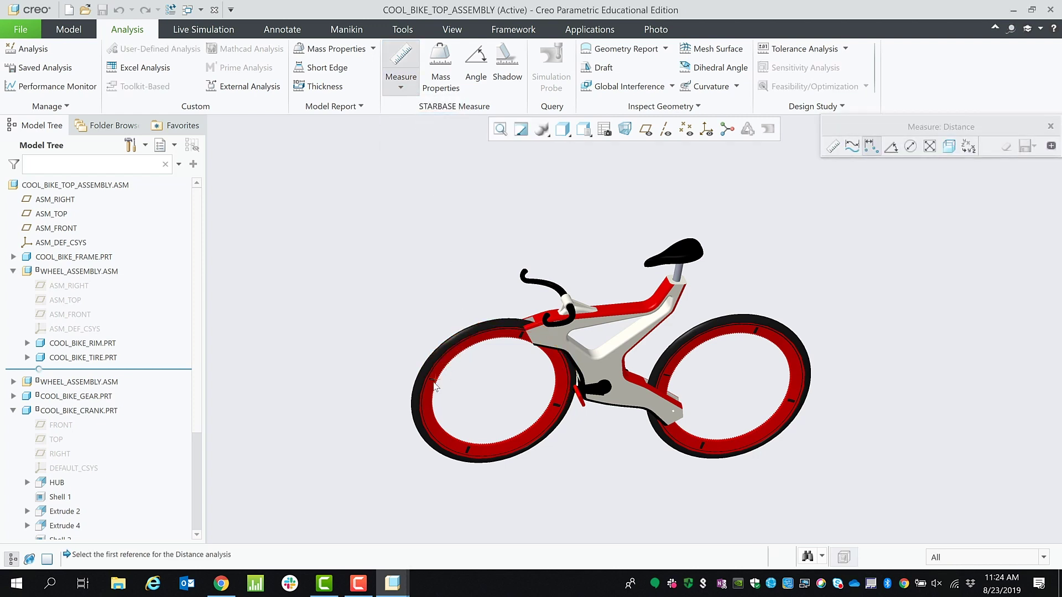
pyautogui.click(791, 387)
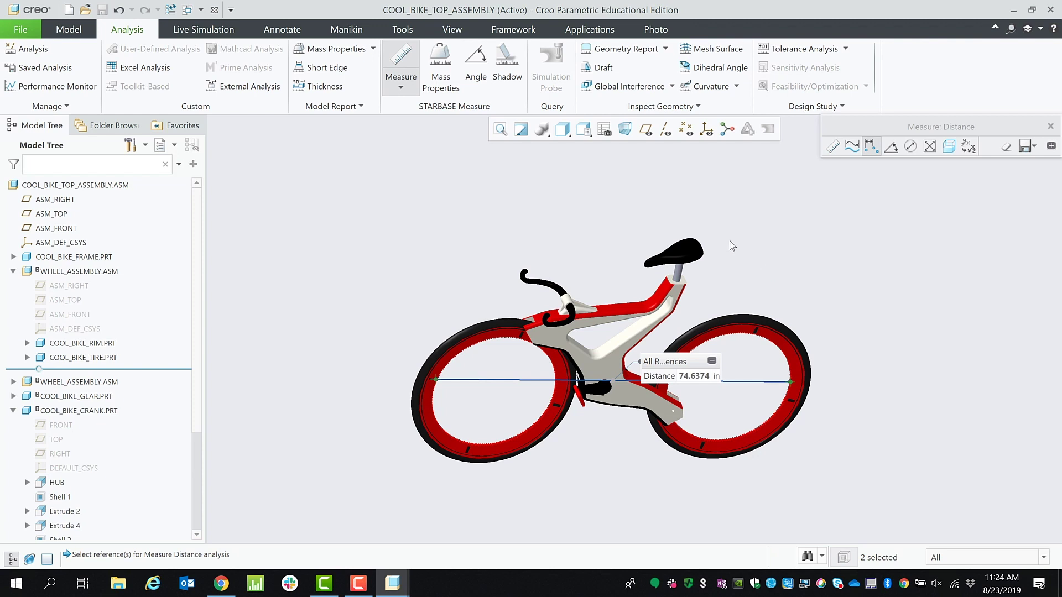
pyautogui.click(1050, 126)
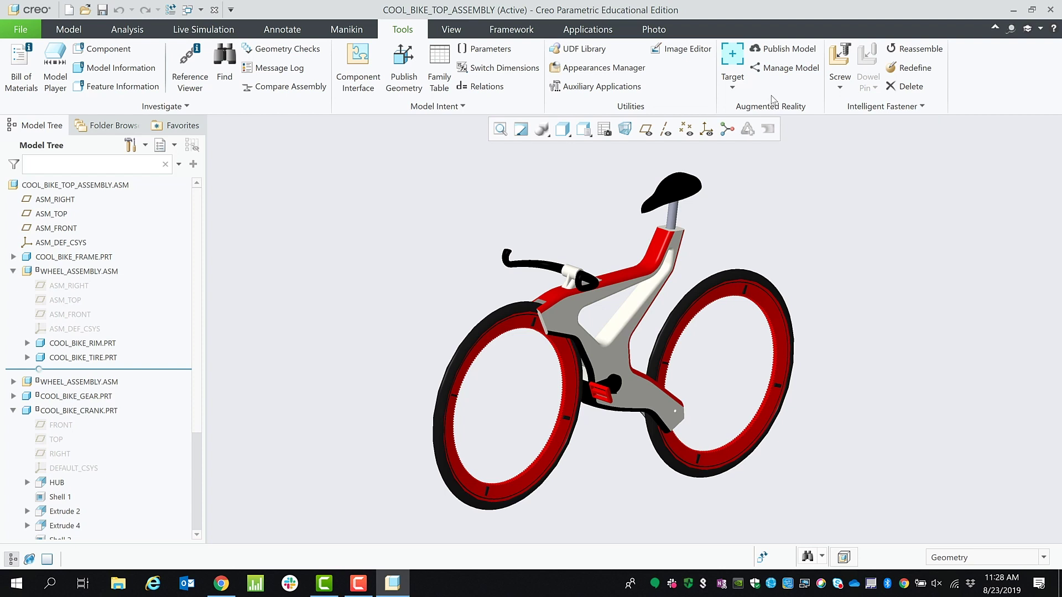
# Create an augmented-reality Spatial Target plane under the bike with default placement, then orbit to a top-down view
pyautogui.click(744, 90)
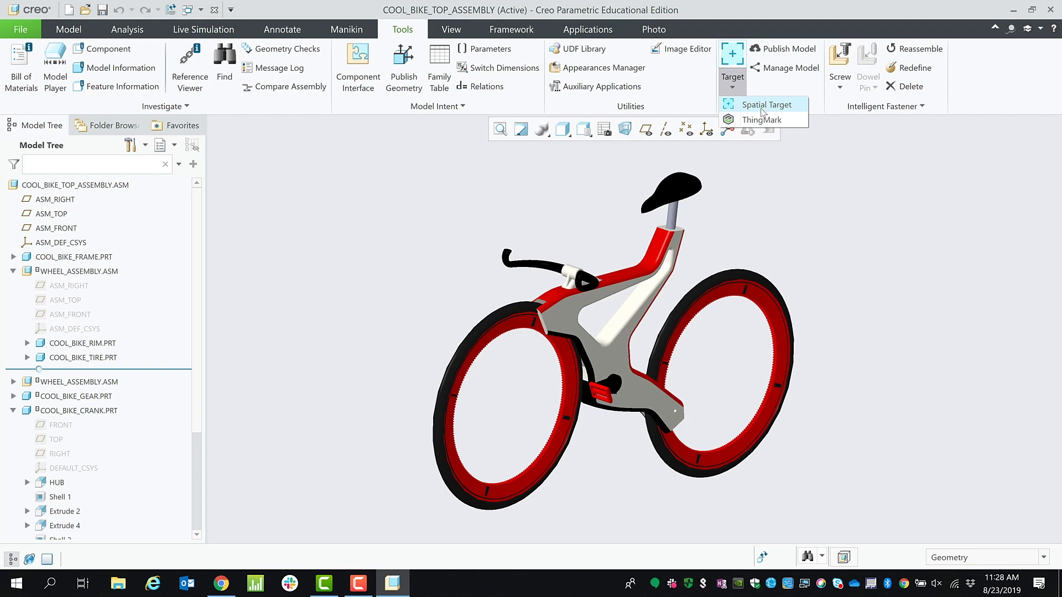
pyautogui.click(739, 88)
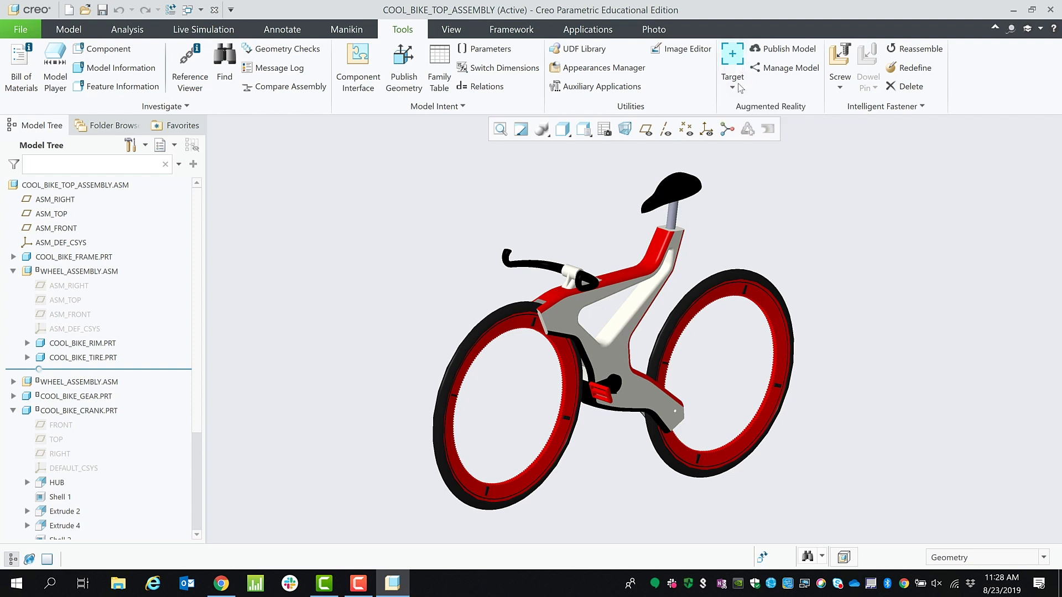
pyautogui.click(736, 84)
pyautogui.click(746, 105)
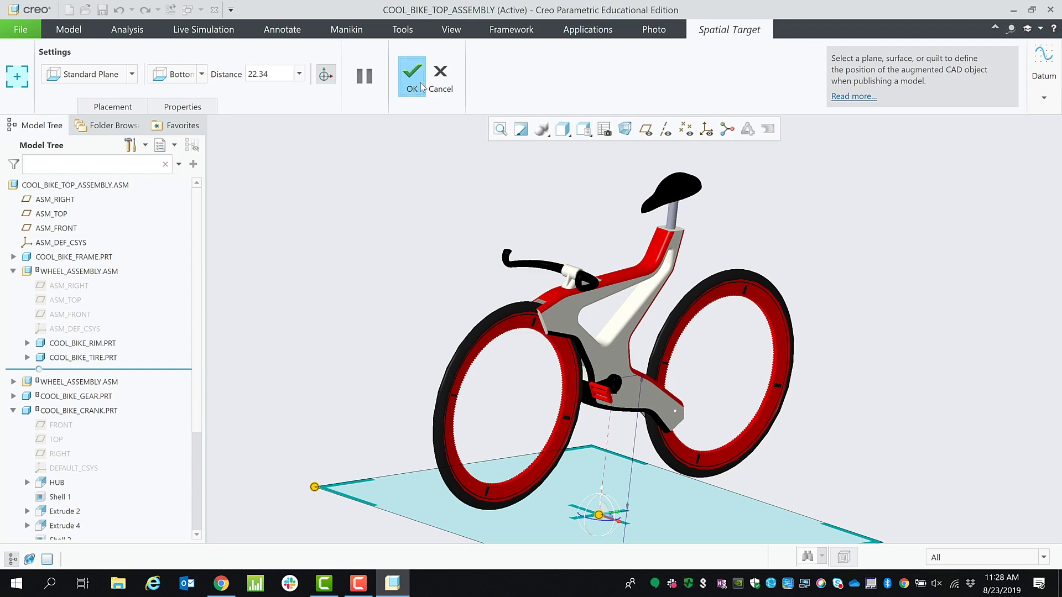
pyautogui.click(420, 81)
pyautogui.moveTo(780, 261); pyautogui.dragTo(759, 284, button='middle')
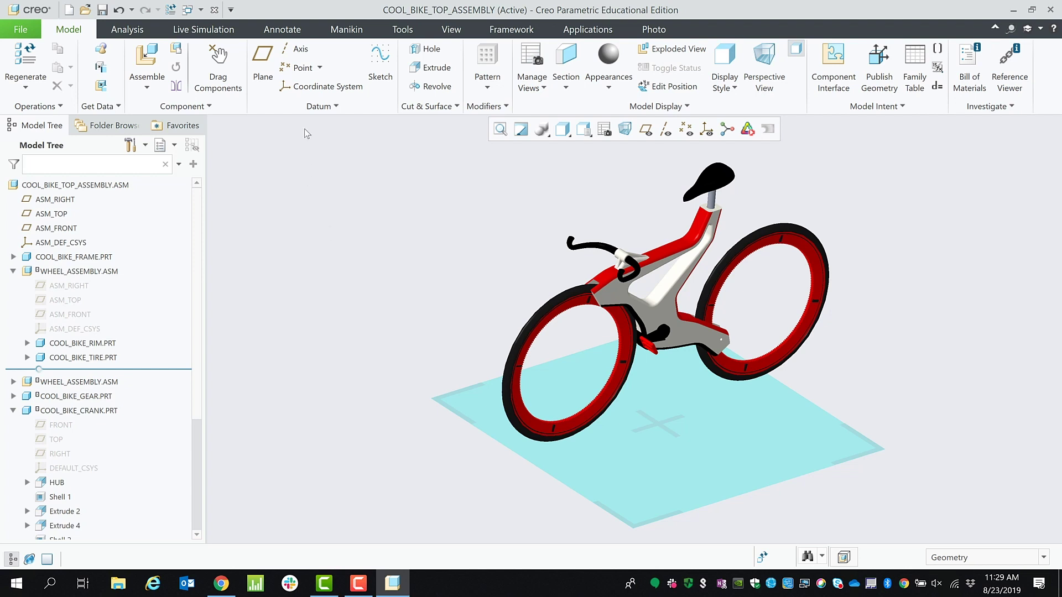
# Close cool_bike_top_assembly.asm, reopen it from In Session files, and select and zoom on its target plane
pyautogui.click(219, 11)
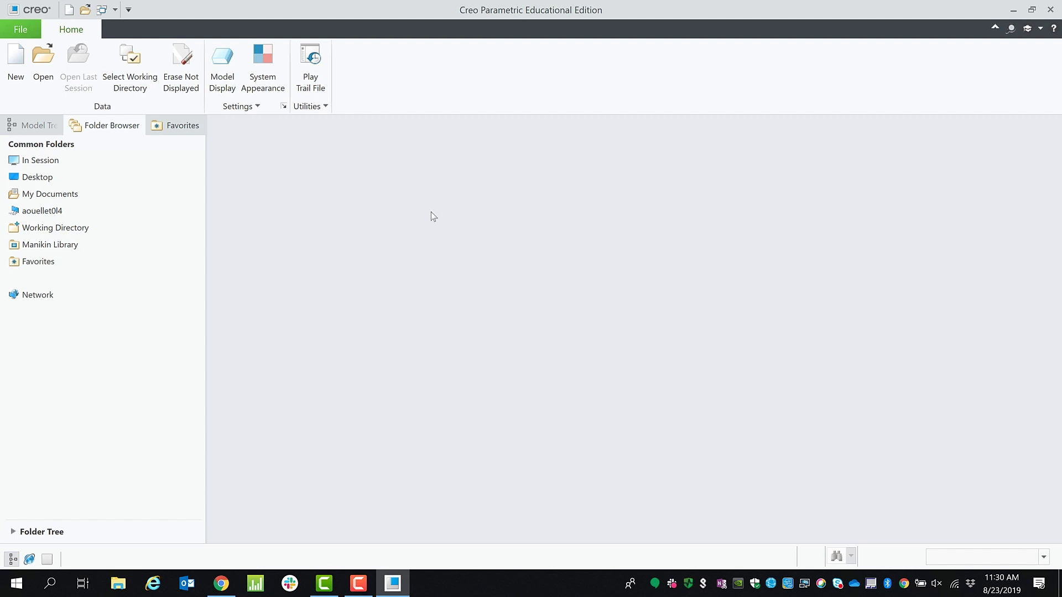
pyautogui.click(75, 166)
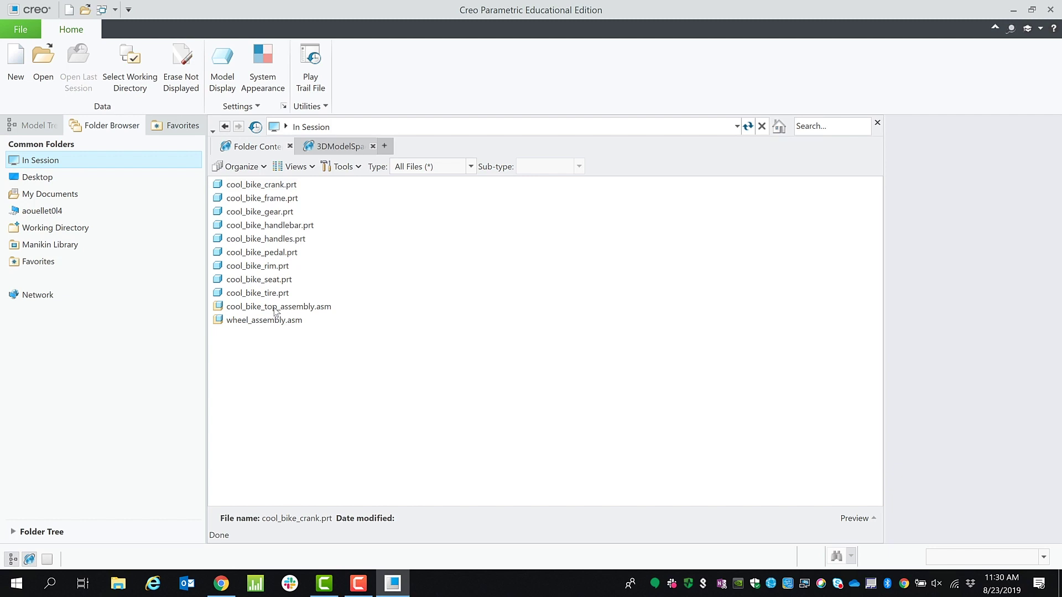
pyautogui.doubleClick(308, 308)
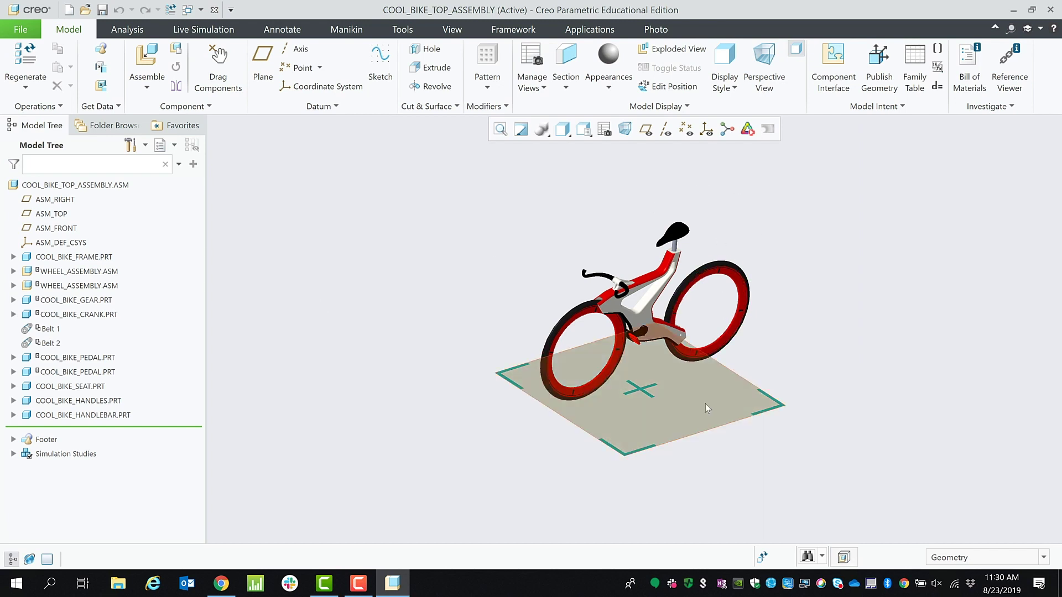
pyautogui.click(646, 406)
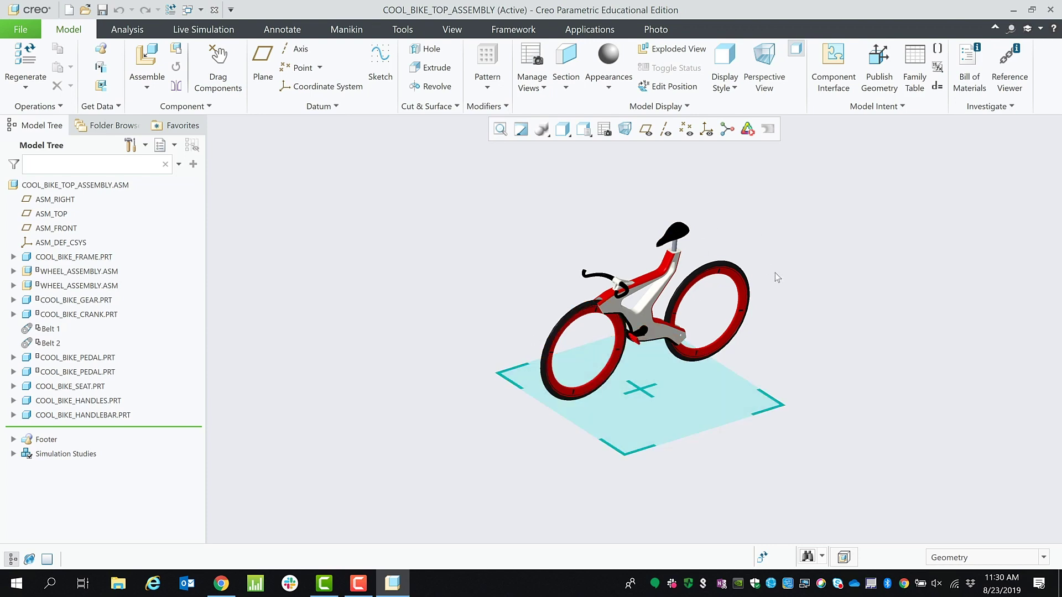
pyautogui.scroll(2, 780, 279)
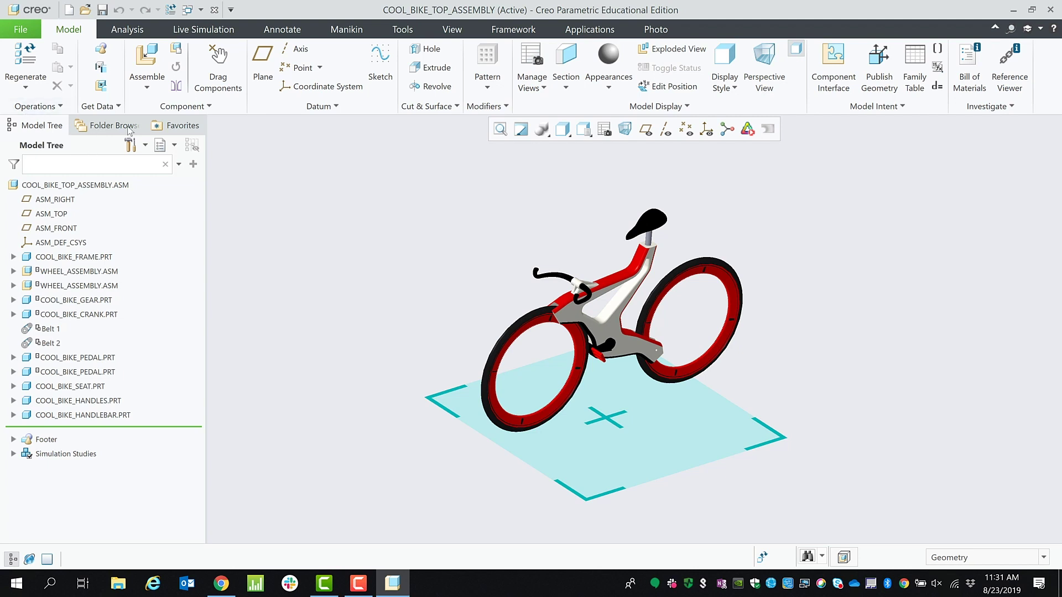
# Close the bike assembly, run Erase Not Displayed on all its files, and confirm the In Session list is empty
pyautogui.click(215, 10)
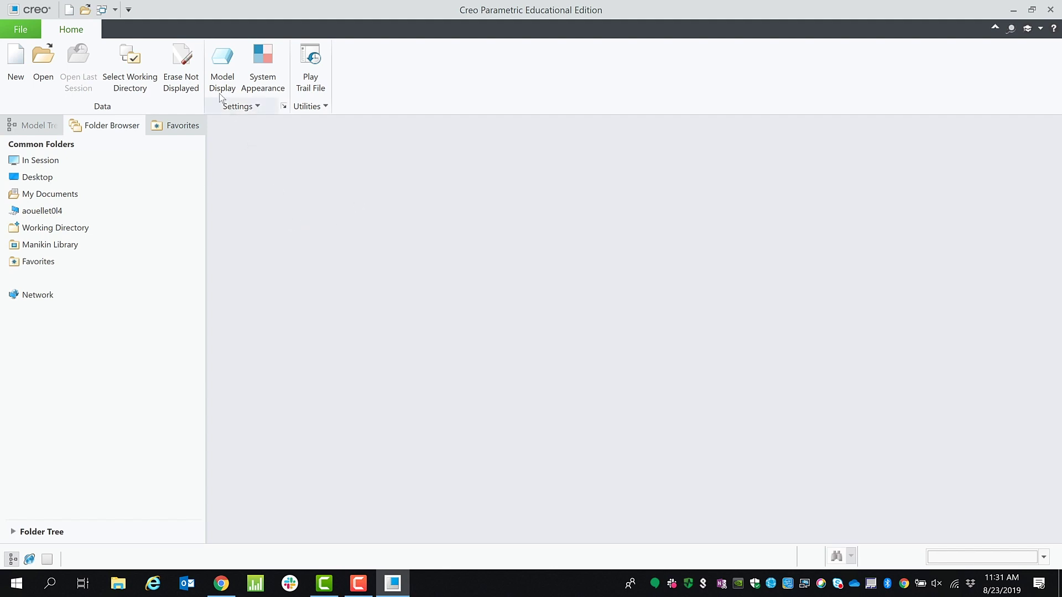
pyautogui.click(190, 72)
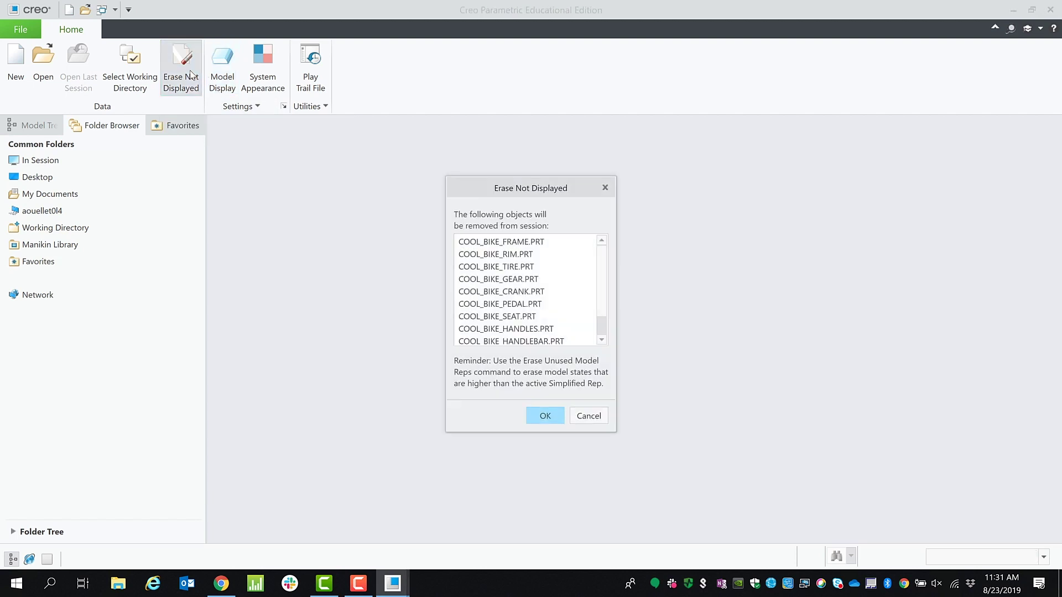
pyautogui.scroll(-2, 604, 299)
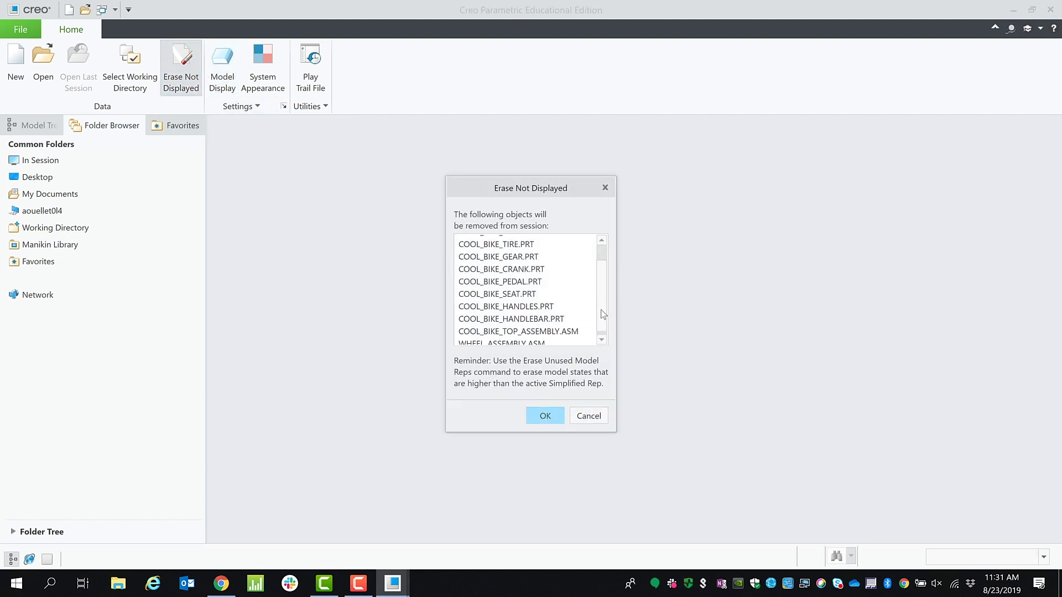
pyautogui.scroll(3, 603, 291)
pyautogui.scroll(-3, 602, 288)
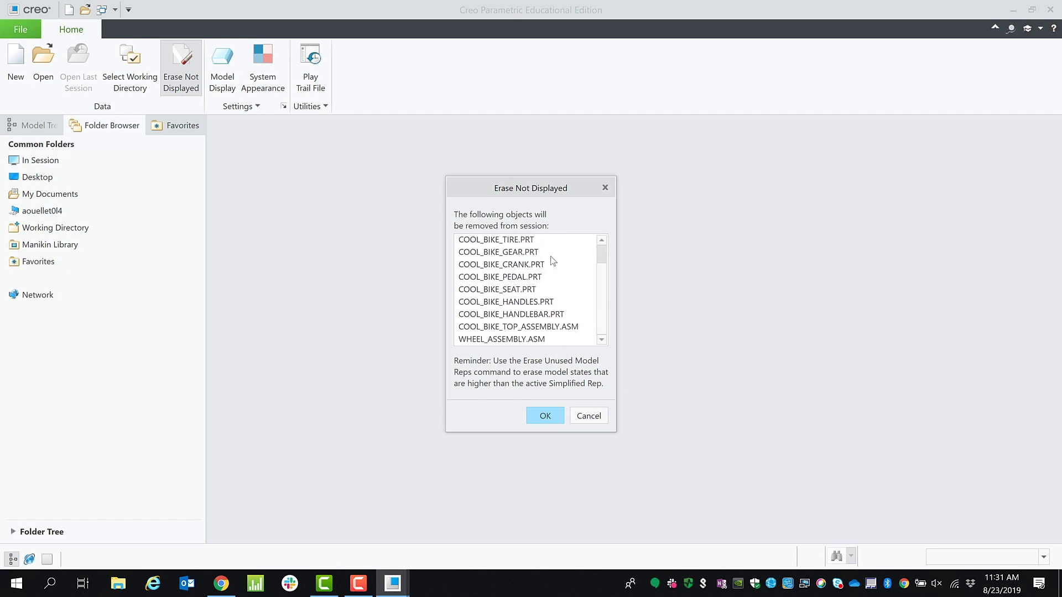
pyautogui.click(544, 416)
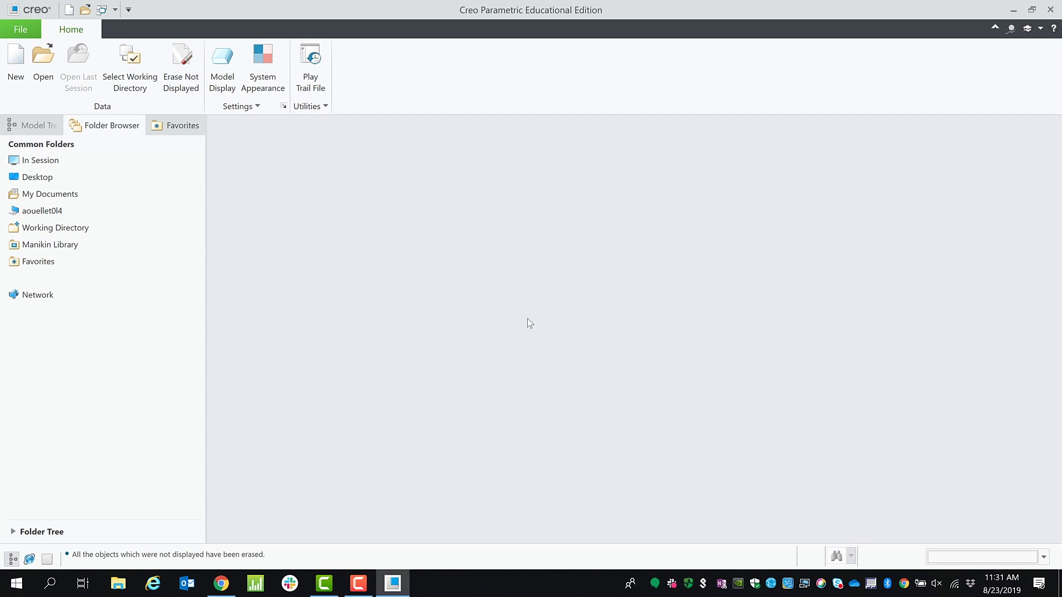
pyautogui.click(95, 161)
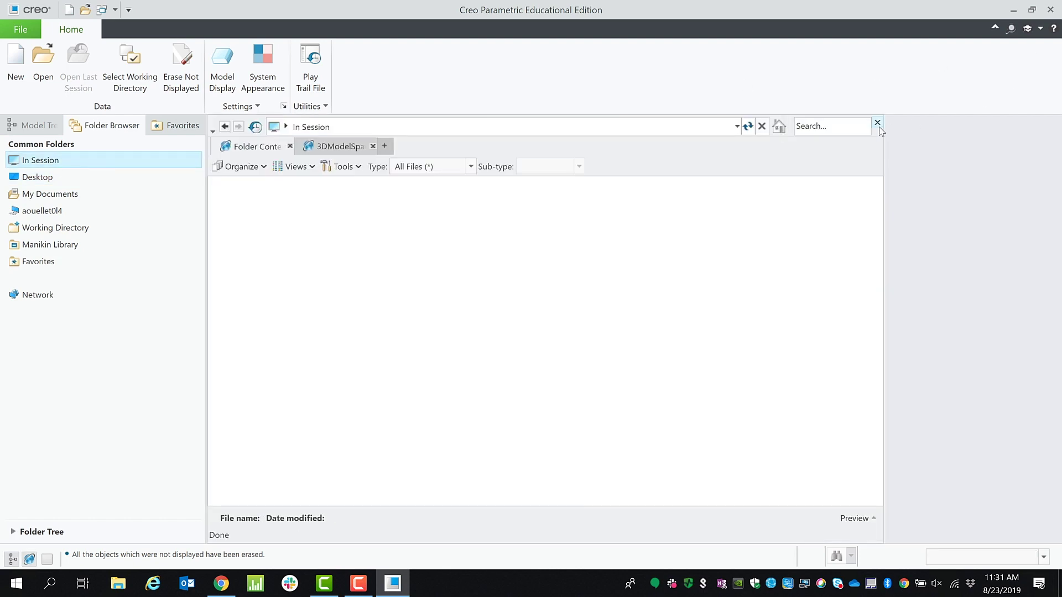
pyautogui.click(877, 124)
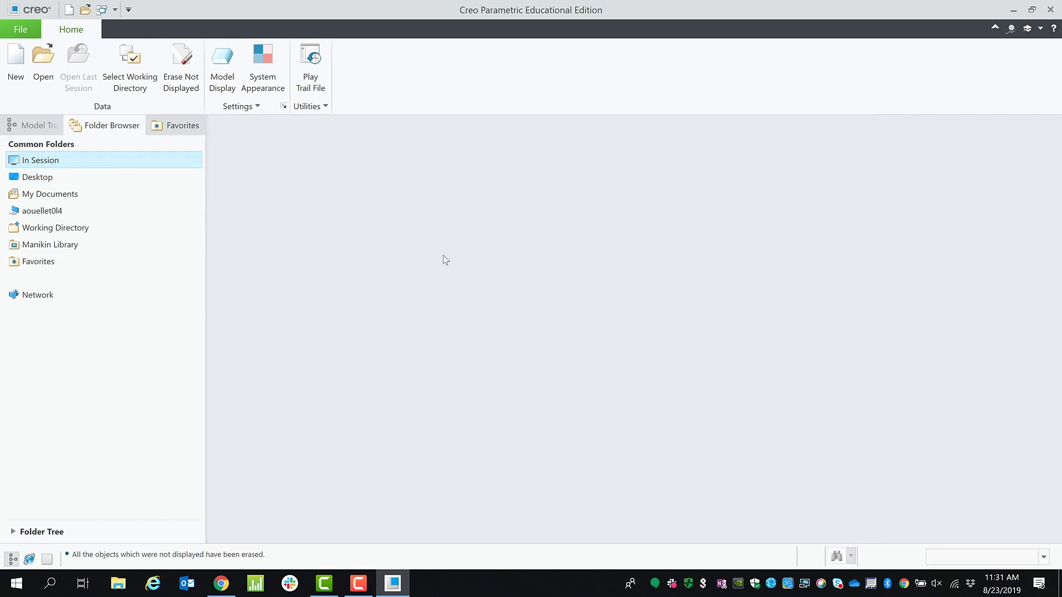